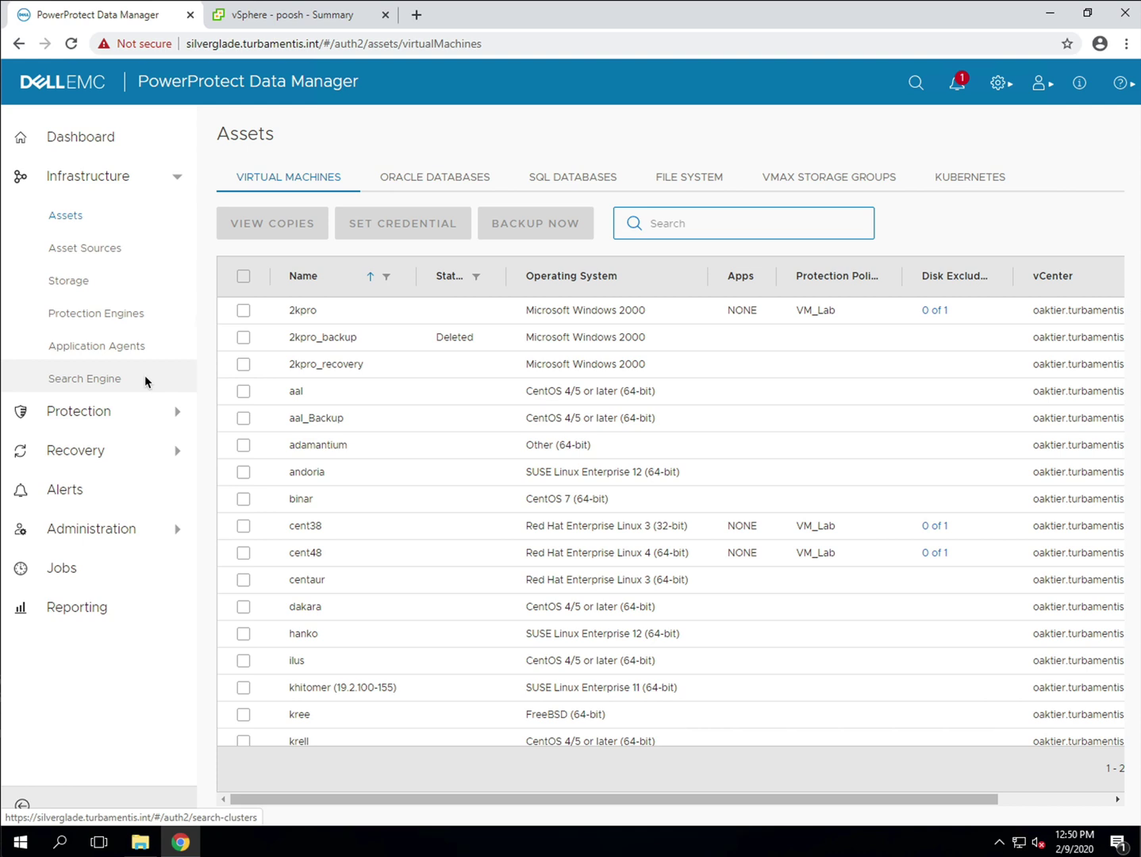
- Open the Infrastructure Search Engine page, where the cluster shows Inactive with no nodes
click(145, 378)
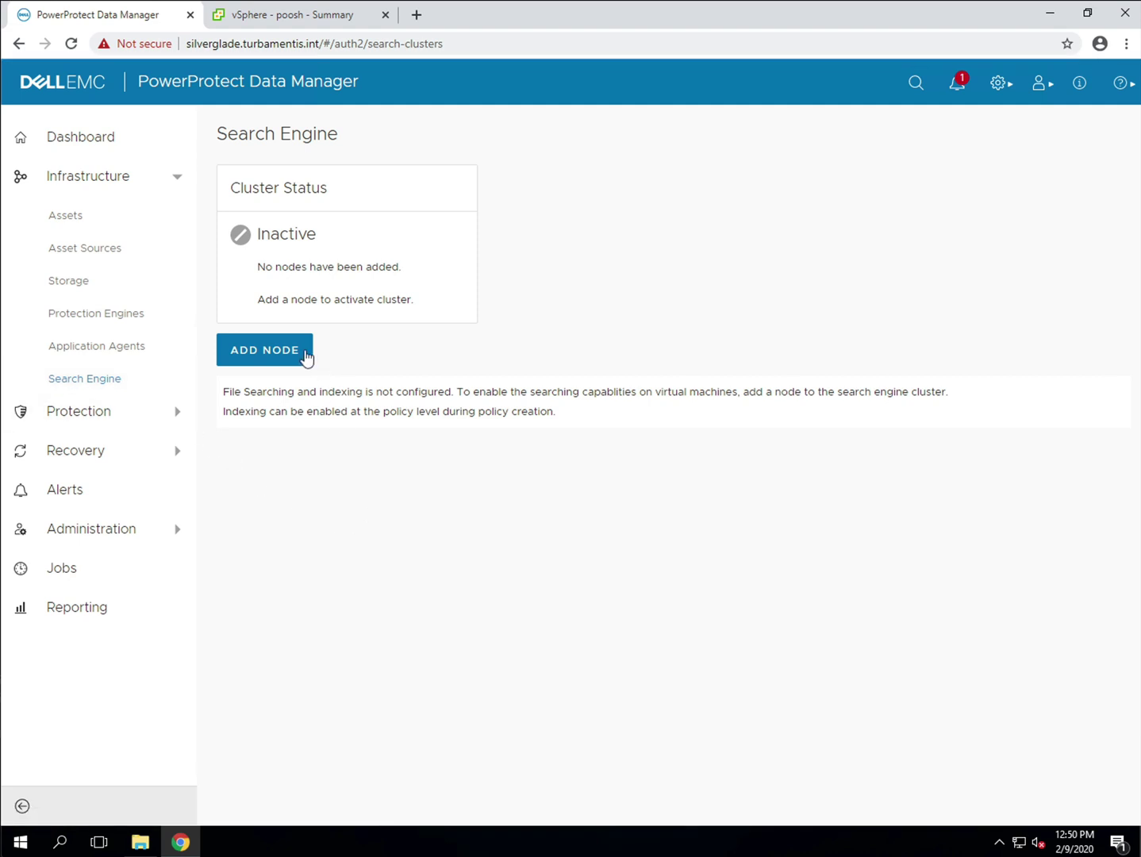
- Add search node jart.turbamentis.int: IP 192.168.100.35, DNS 192.168.100.254, gateway 192.168.100.99, netmask 255.255.255.0
click(303, 354)
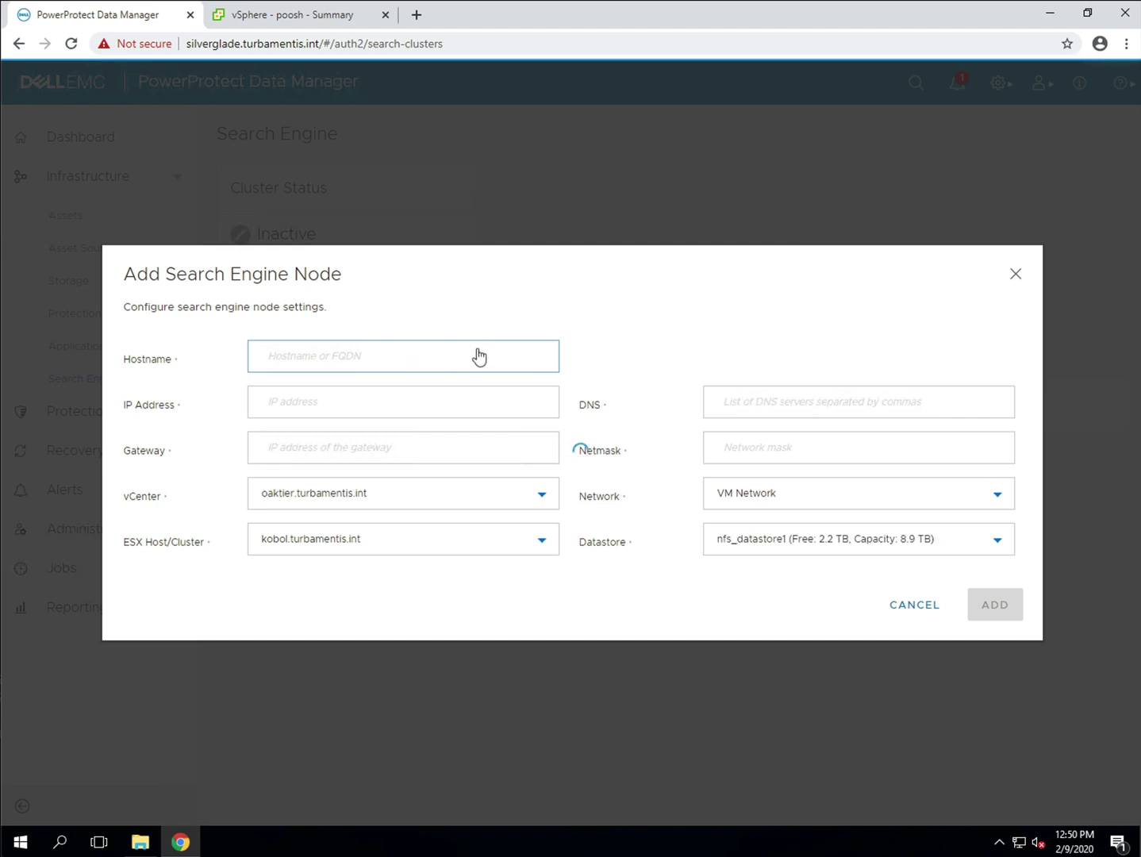
click(512, 365)
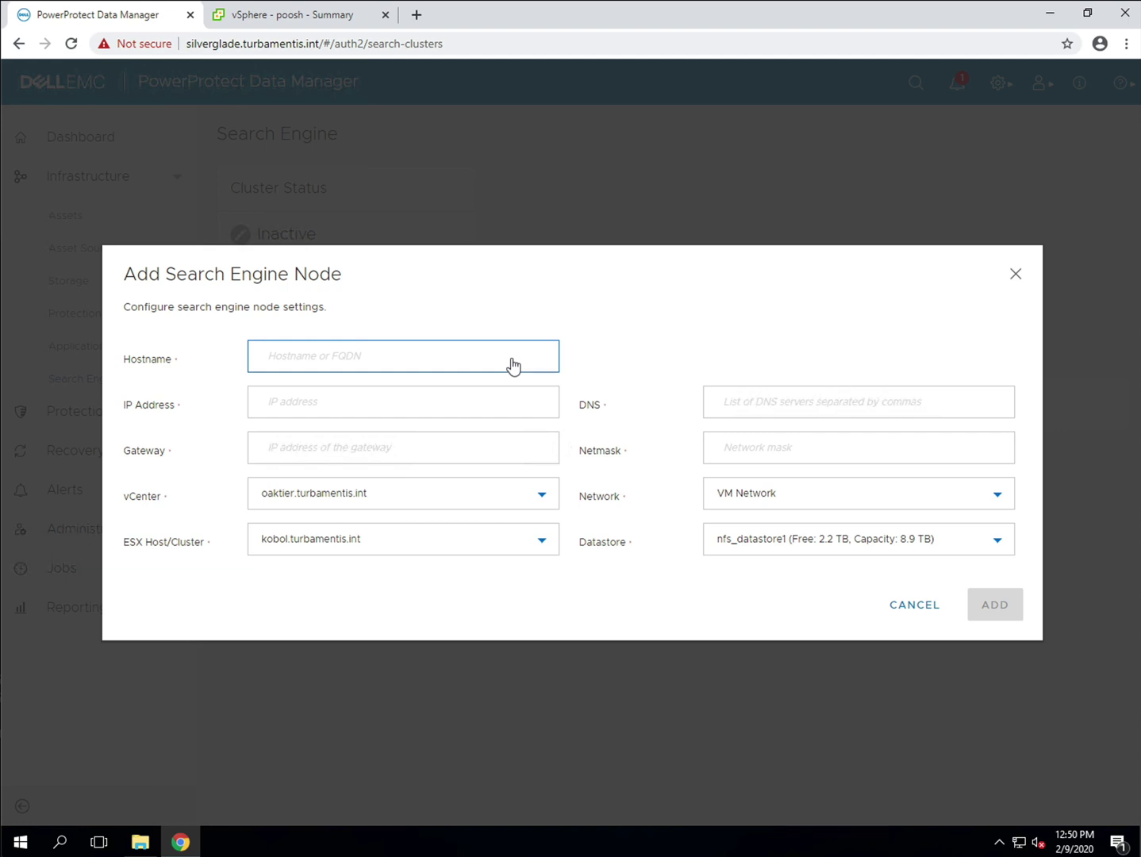
text(jart)
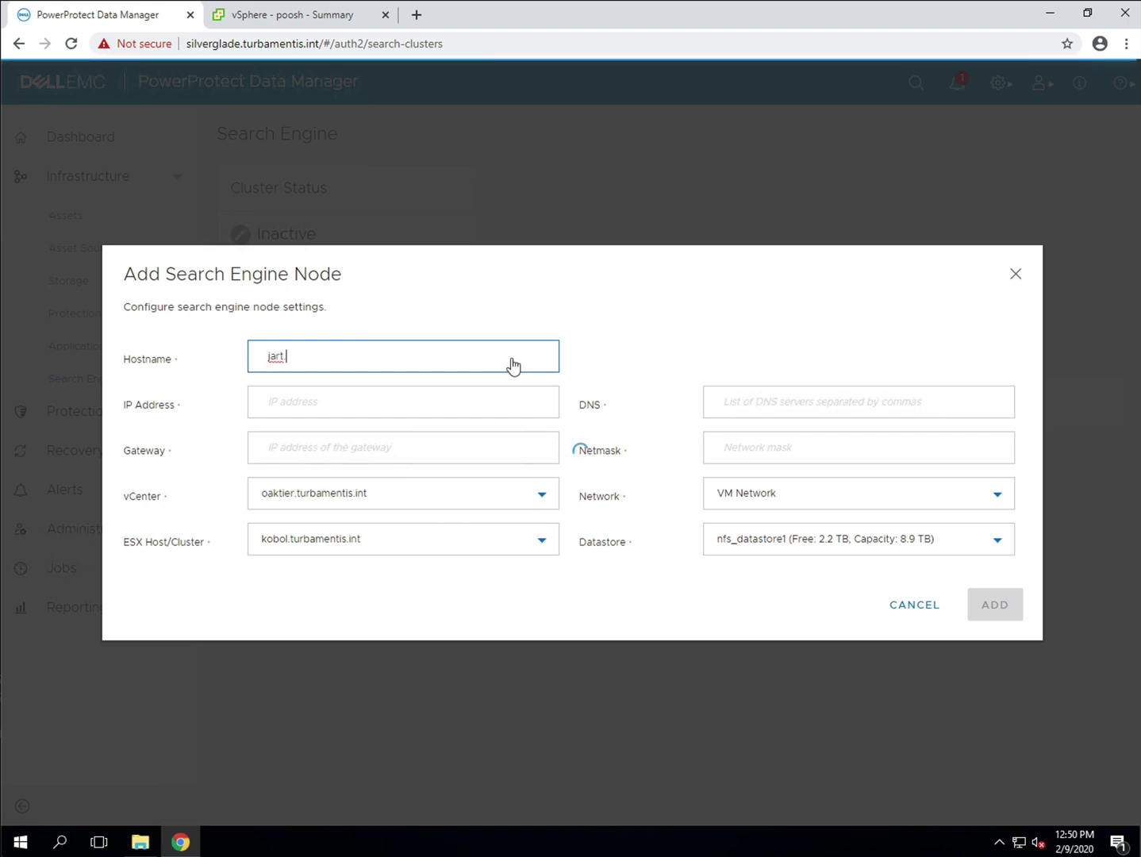
text(.turbamentis.int)
key(Tab)
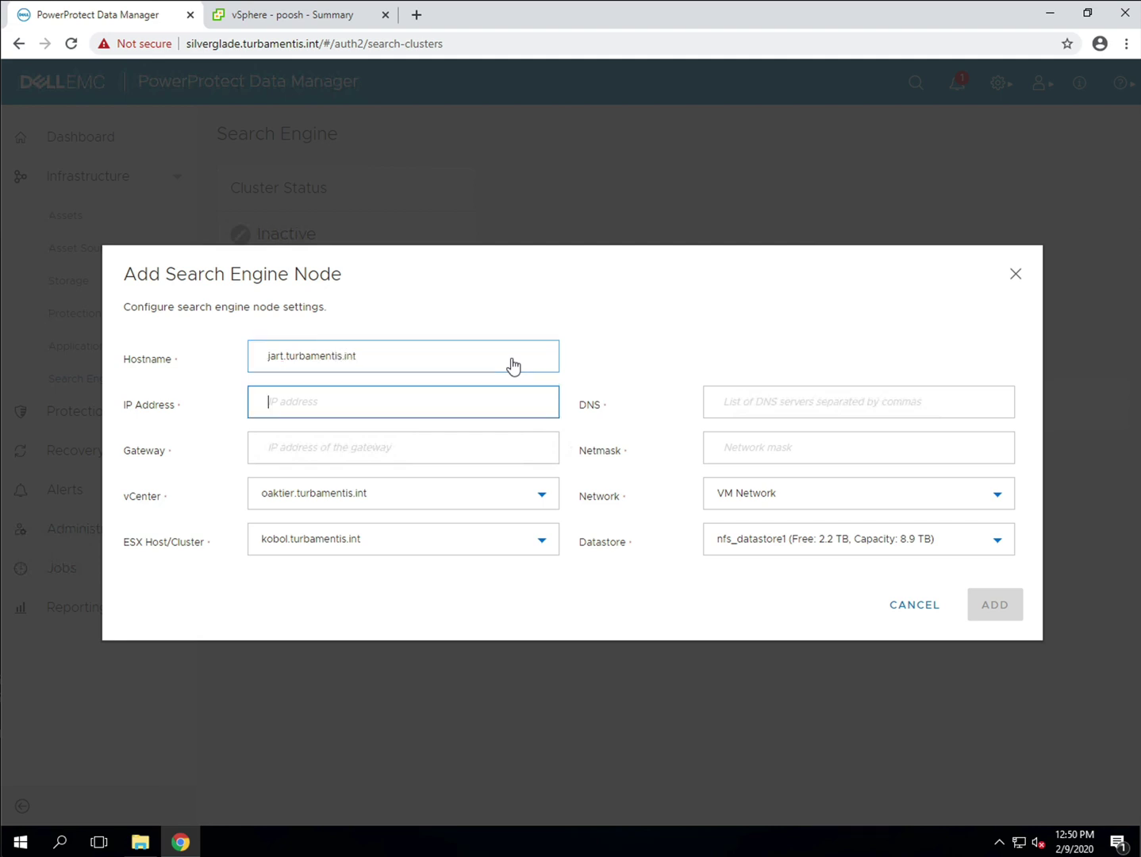
text(192.168.100)
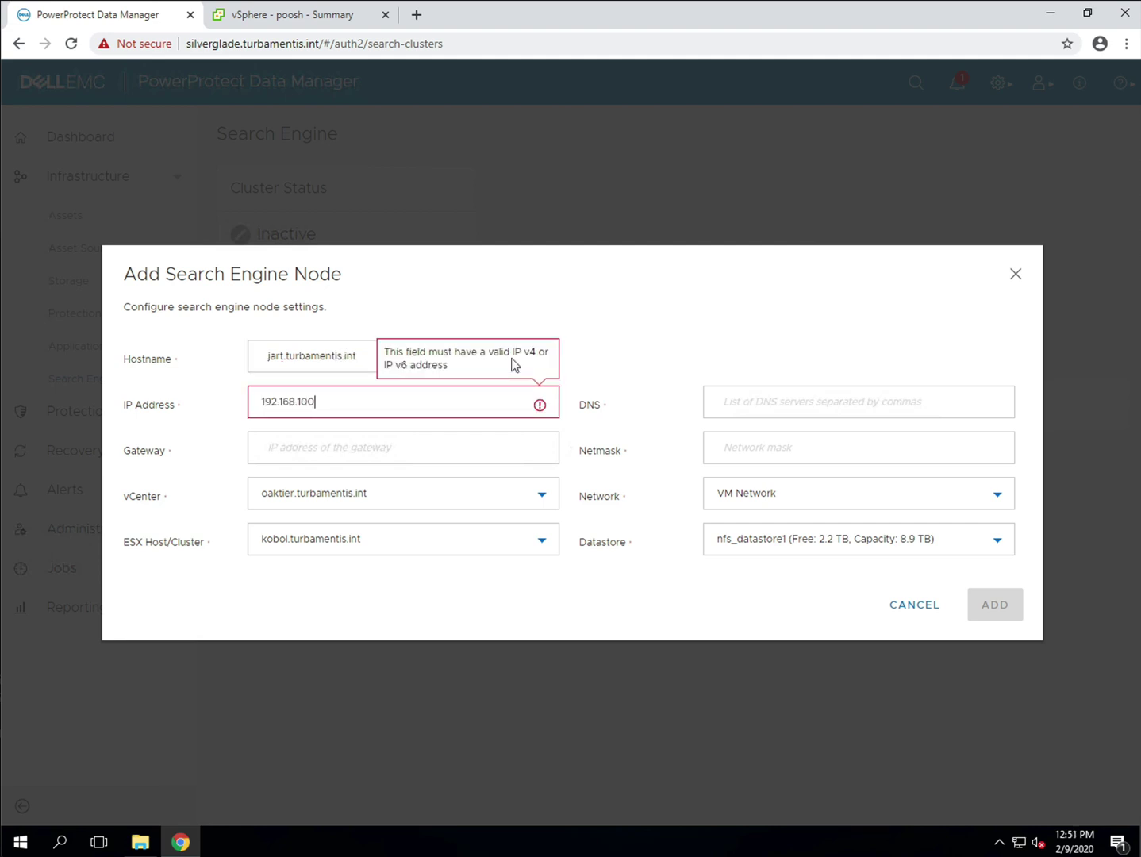
text(.35)
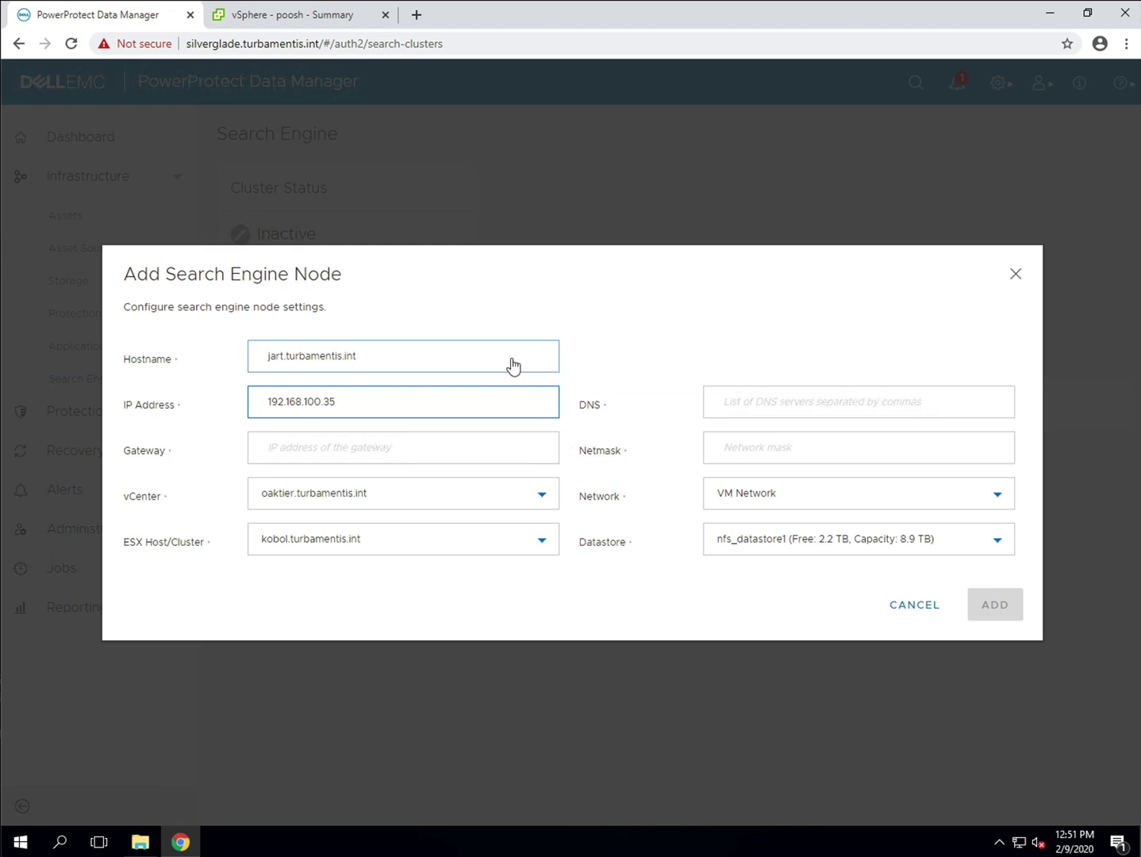
key(Tab)
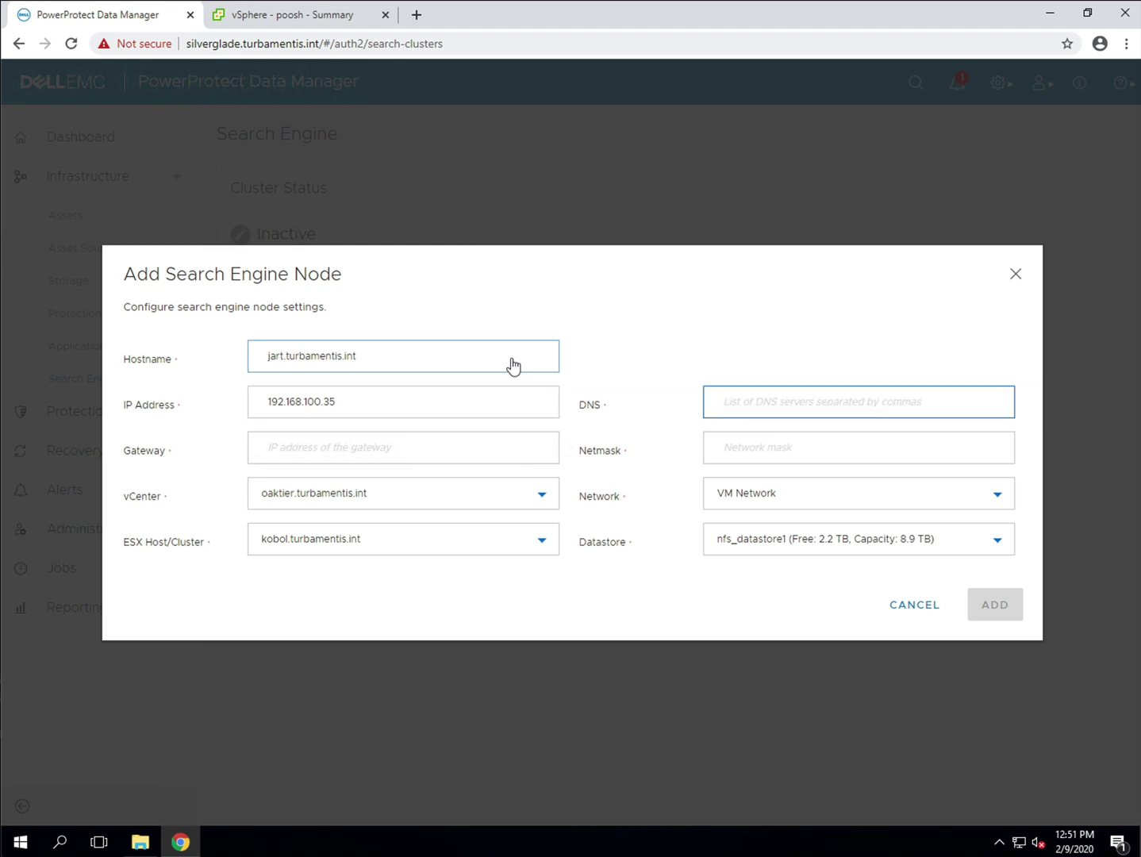
text(192.168.100.254)
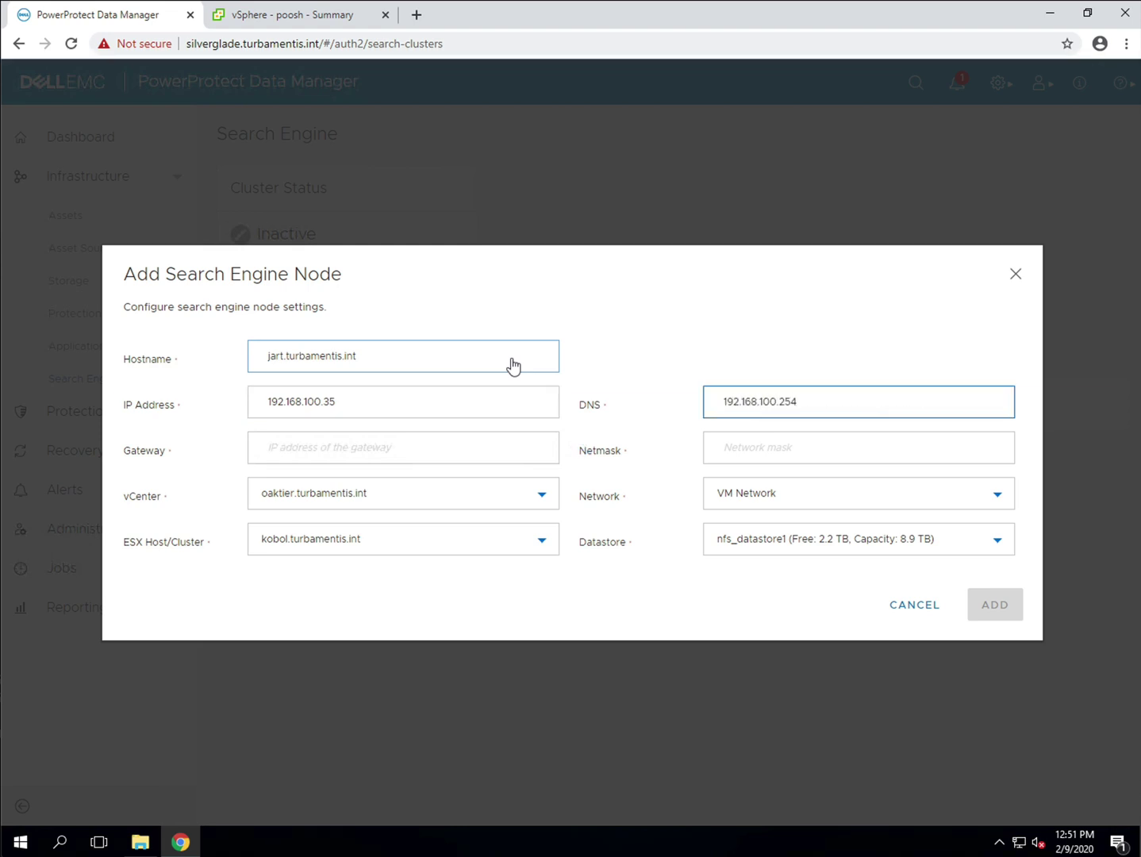
key(Tab)
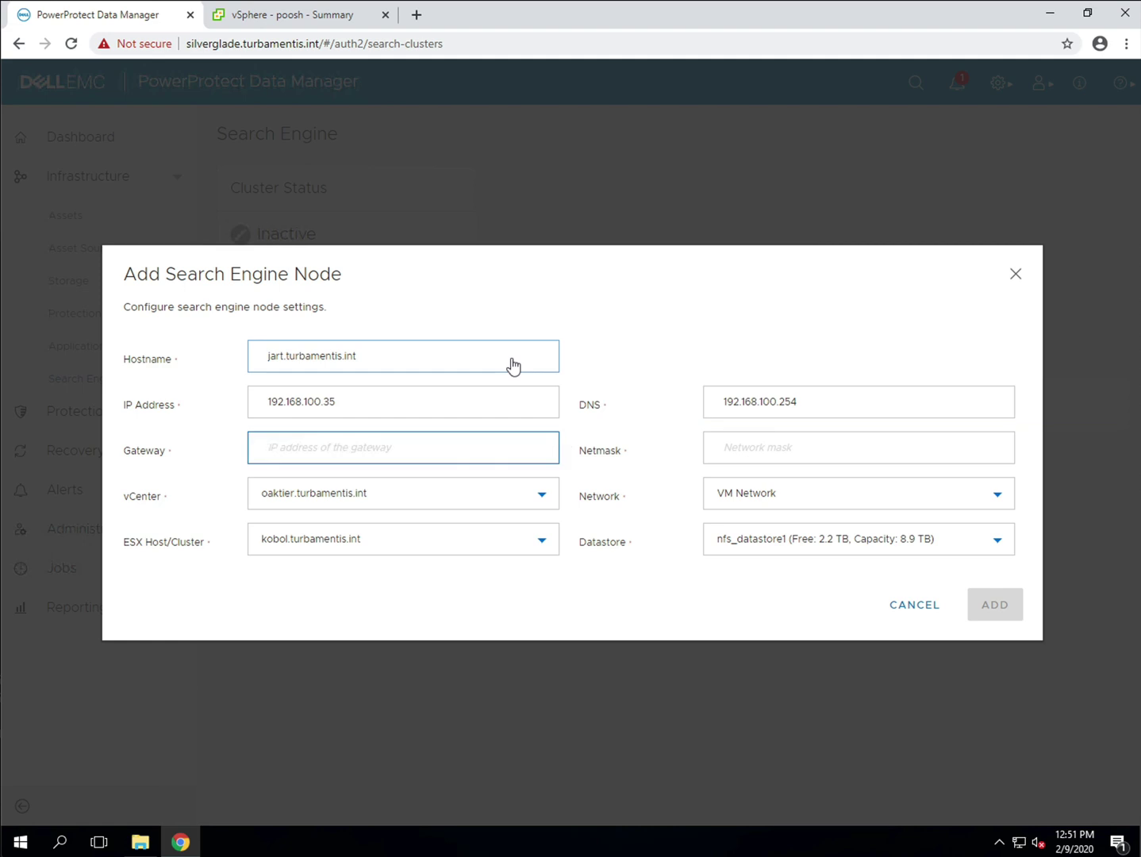
text(192.168.100.)
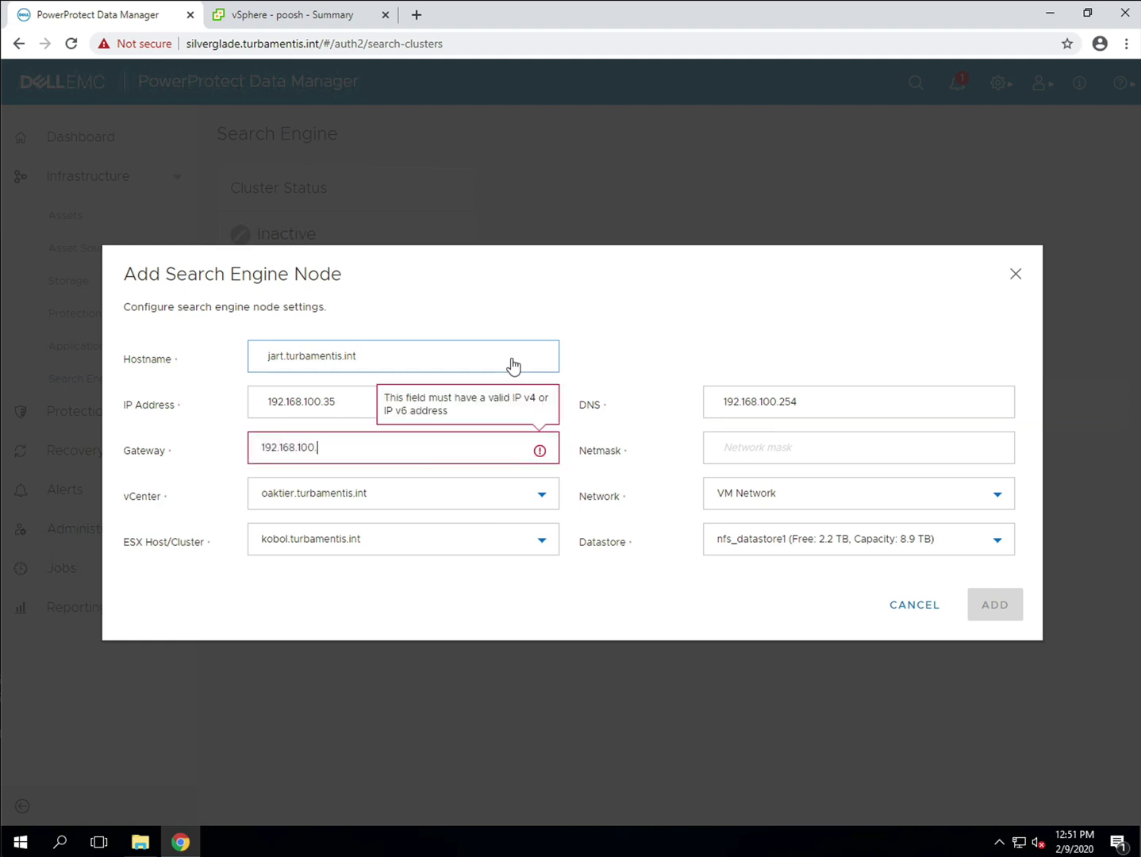
text(99)
key(Tab)
text(255.2)
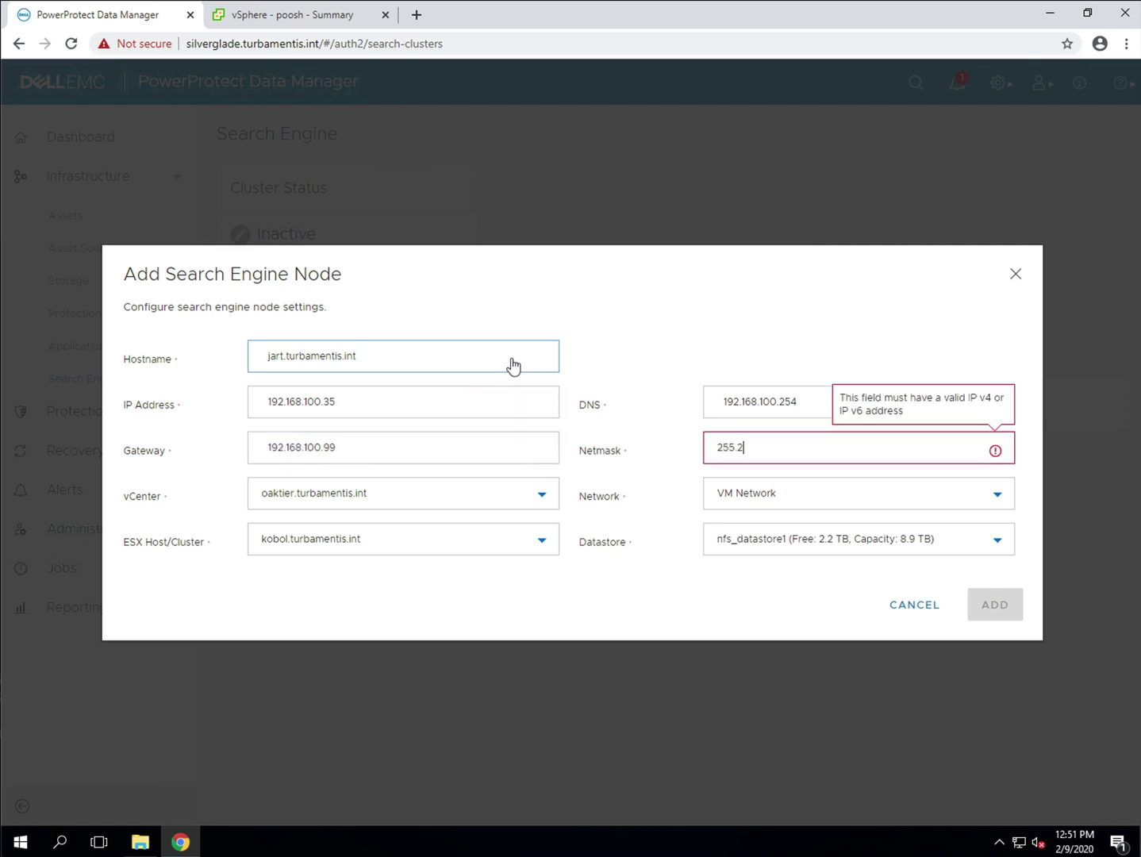
text(55.255.0)
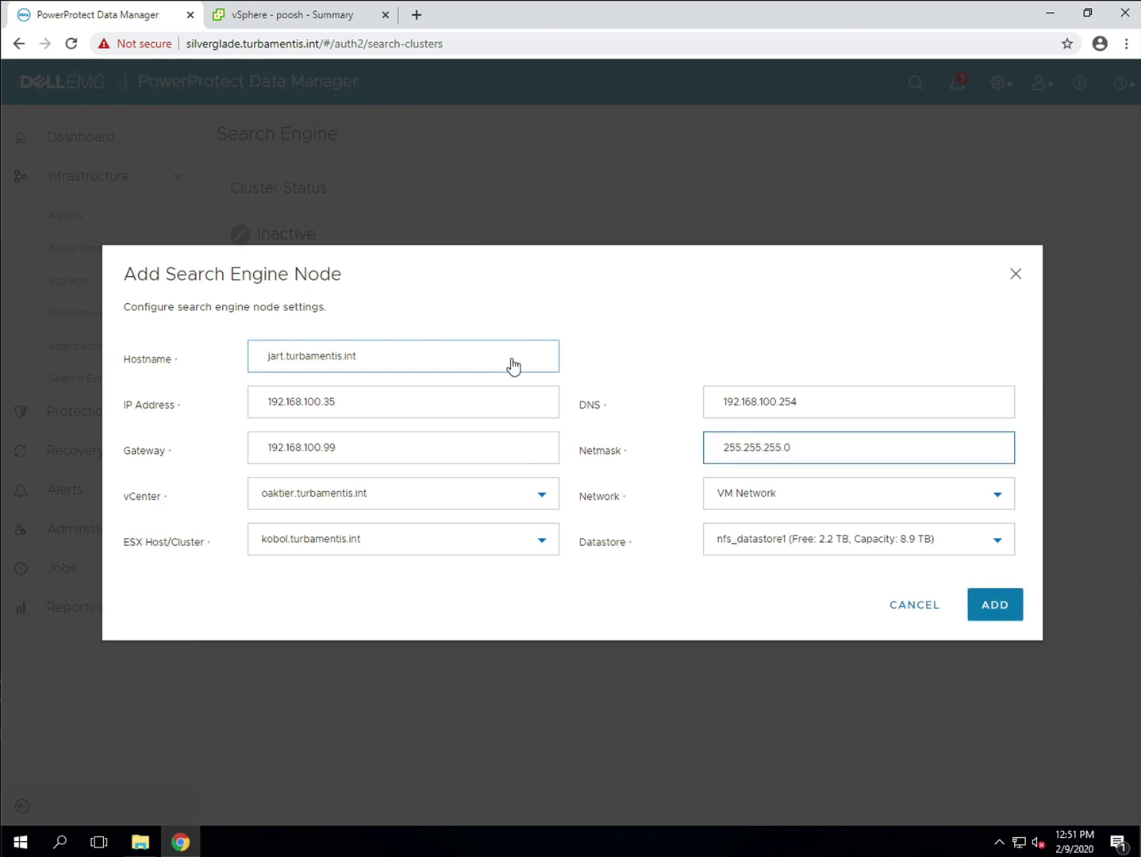
- Place the search node on datastore4-ssd and submit it
key(Tab)
key(Tab)
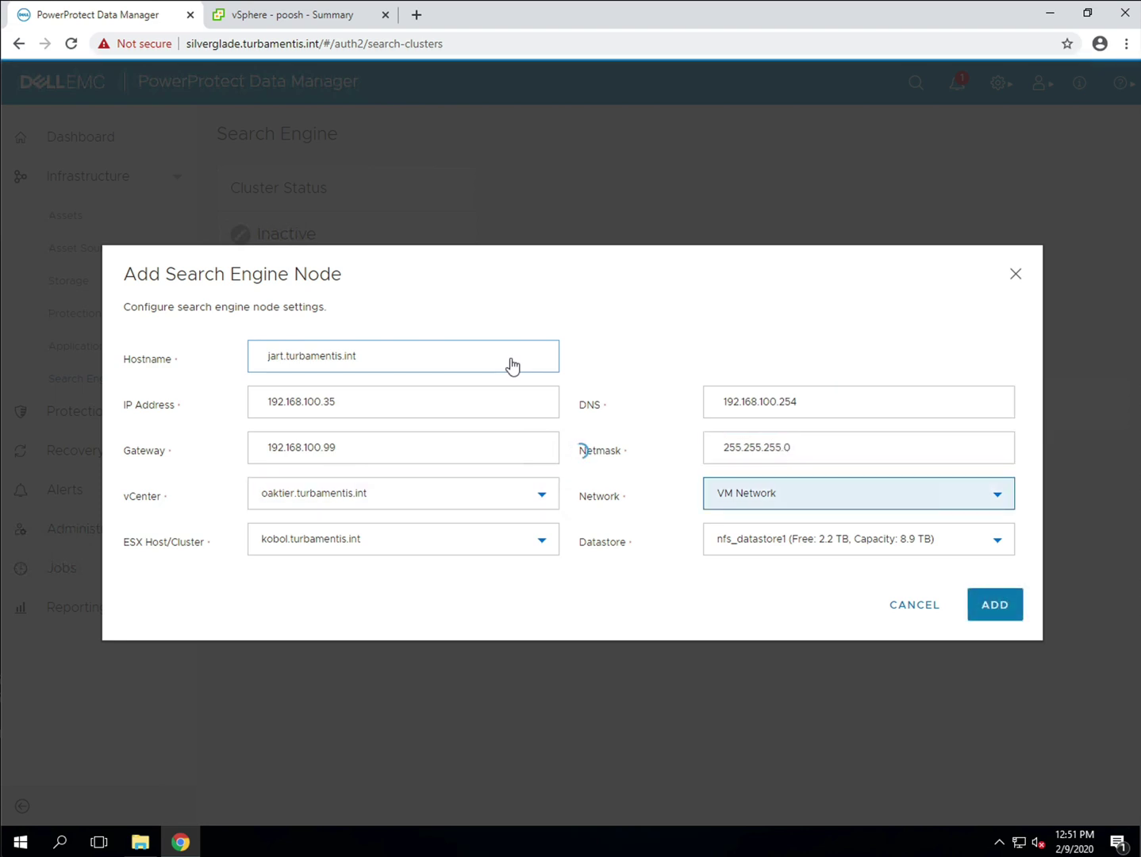
key(Tab)
key(Tab)
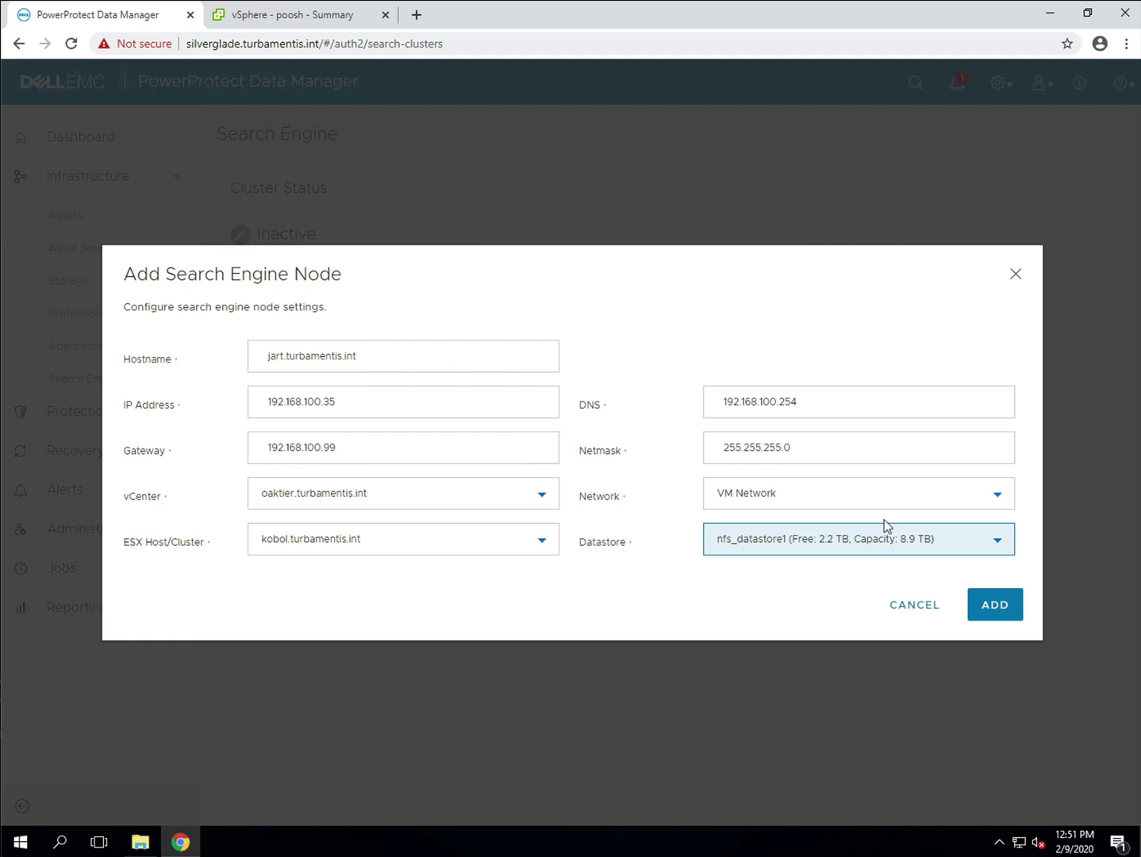
click(998, 542)
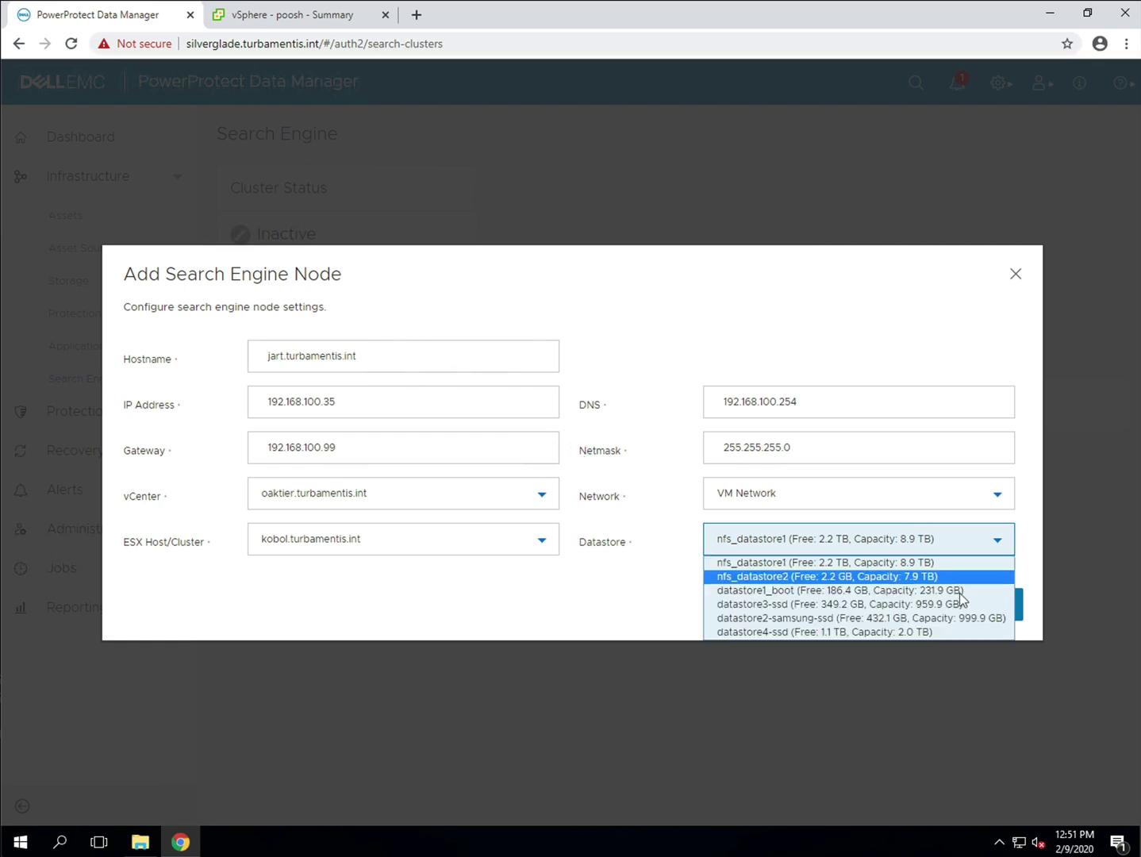
click(946, 633)
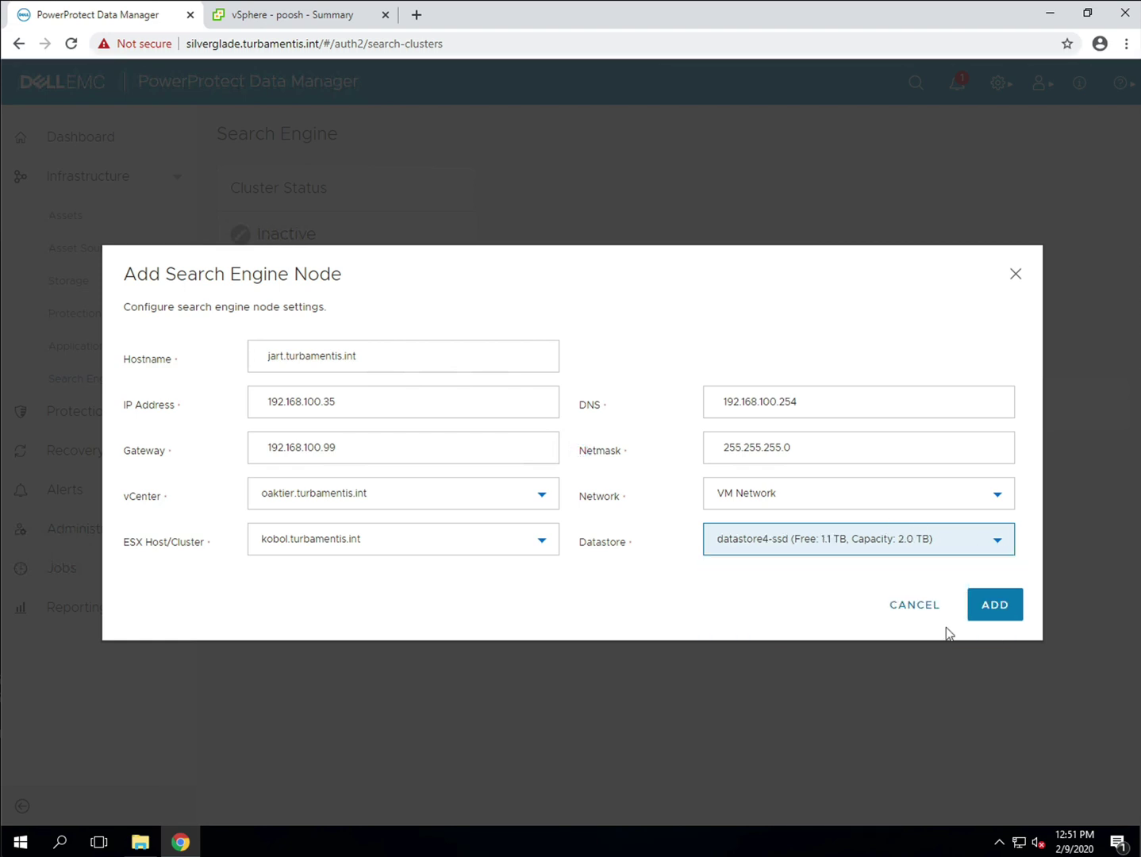
click(1003, 605)
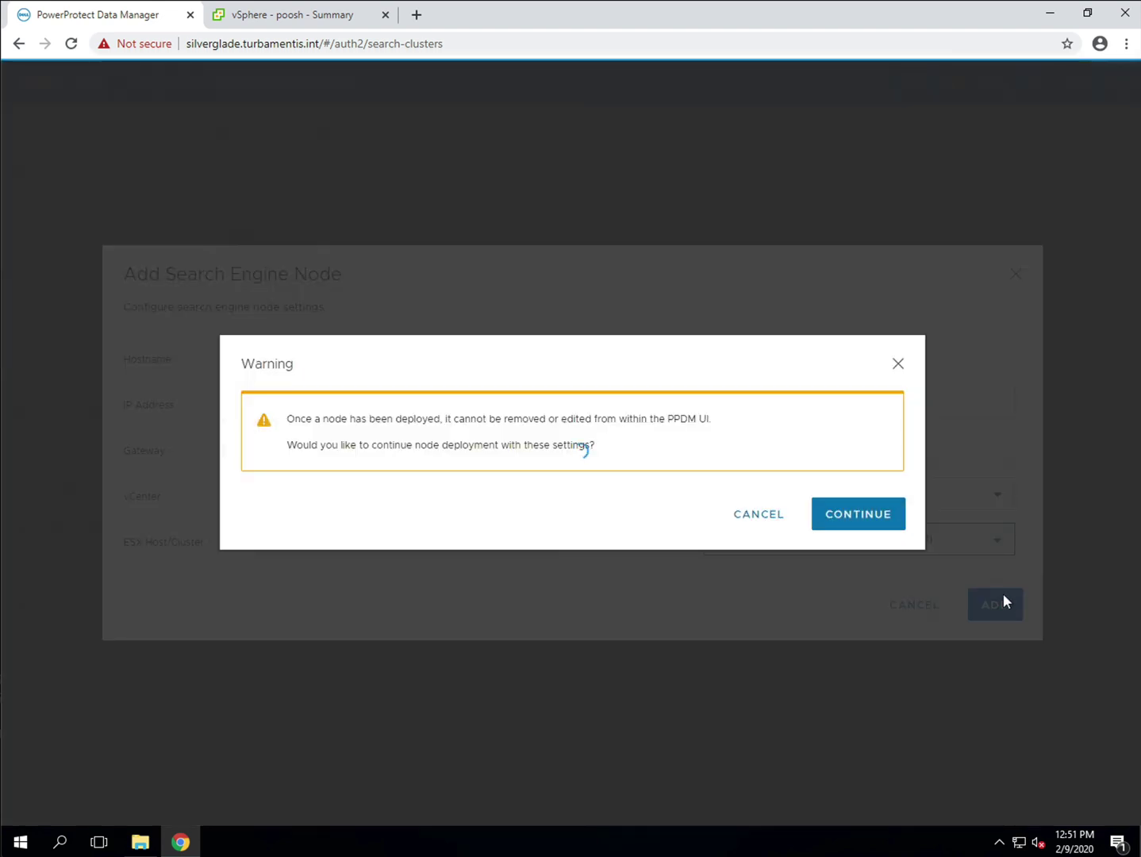
- Confirm the deployment warning and select the deploying jart.turbamentis.int node
click(882, 517)
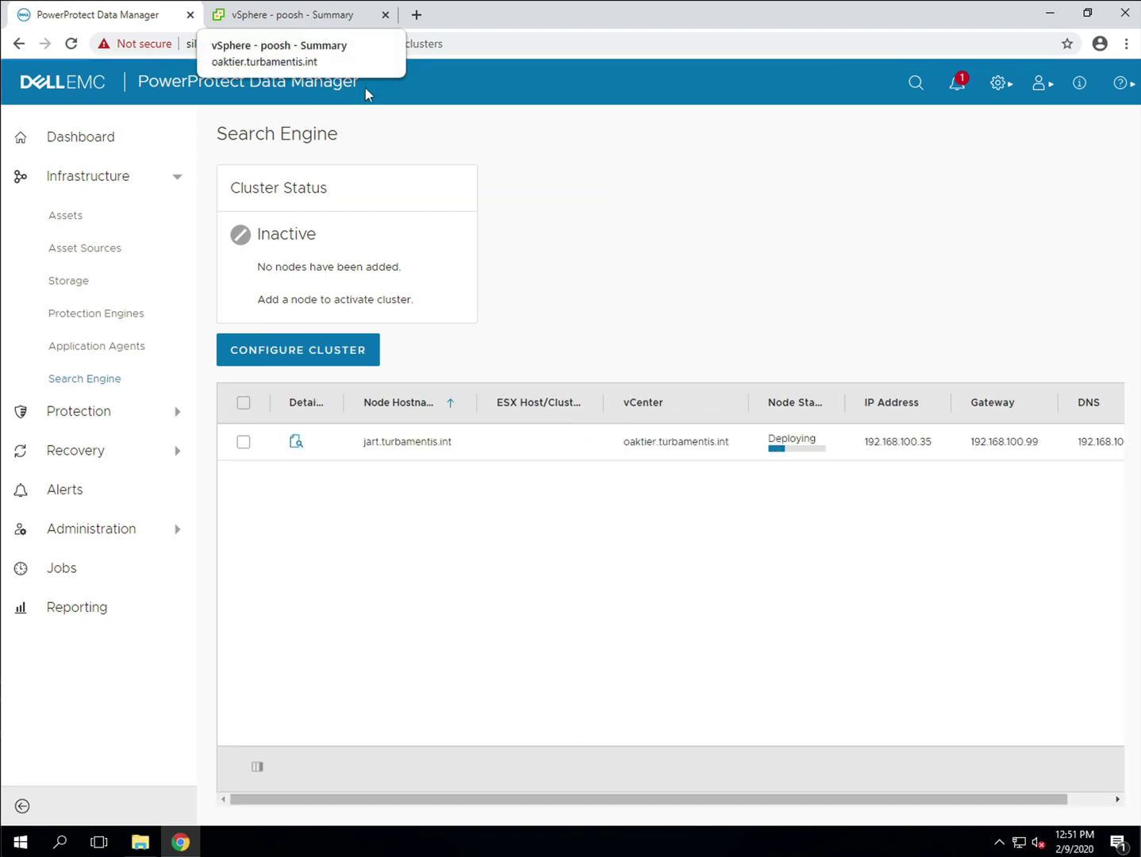
click(243, 442)
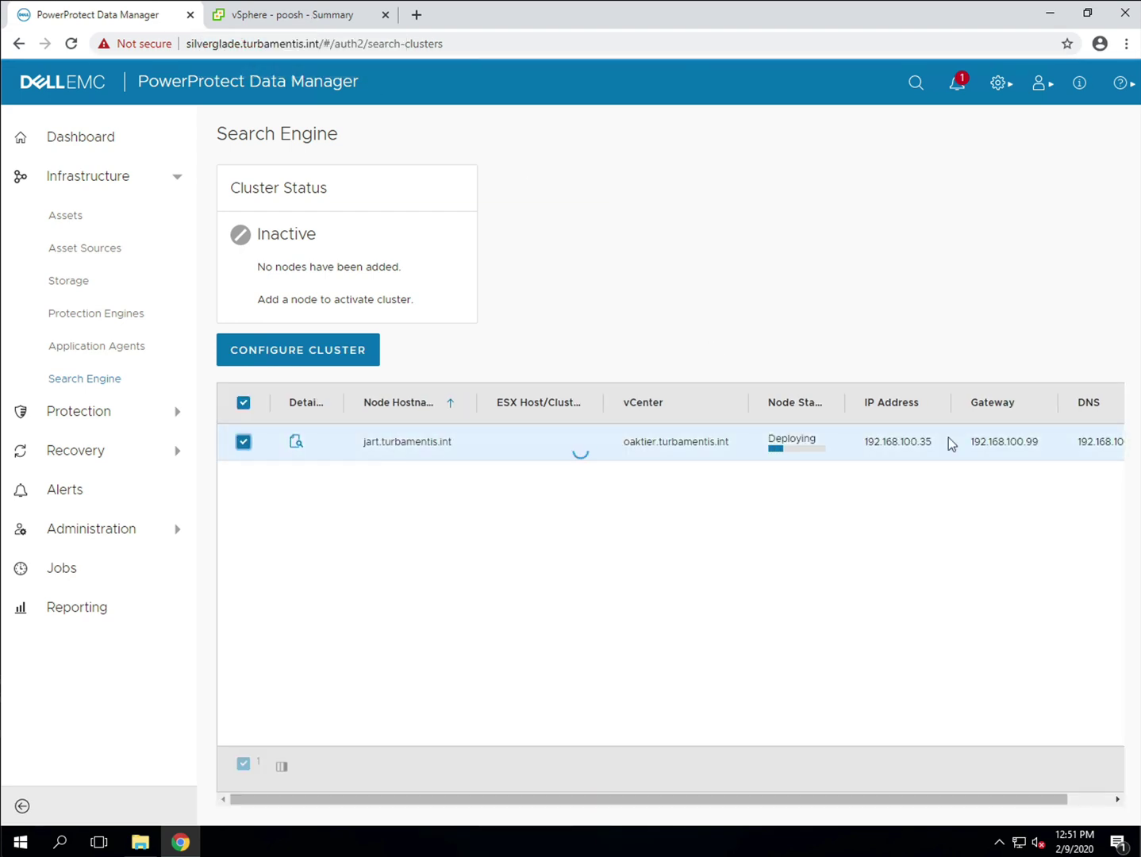
- In vSphere Client, view the jart.turbamentis.int VM summary during OVF deployment
click(330, 15)
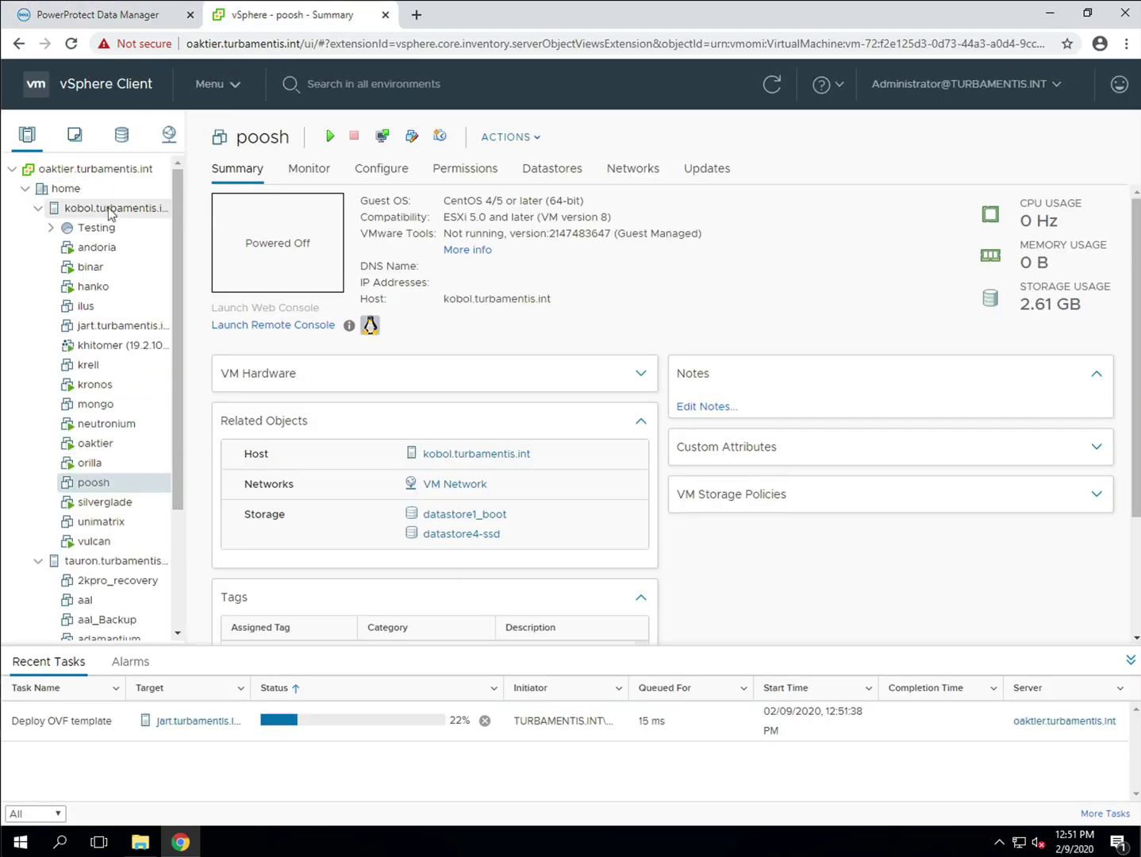
click(142, 331)
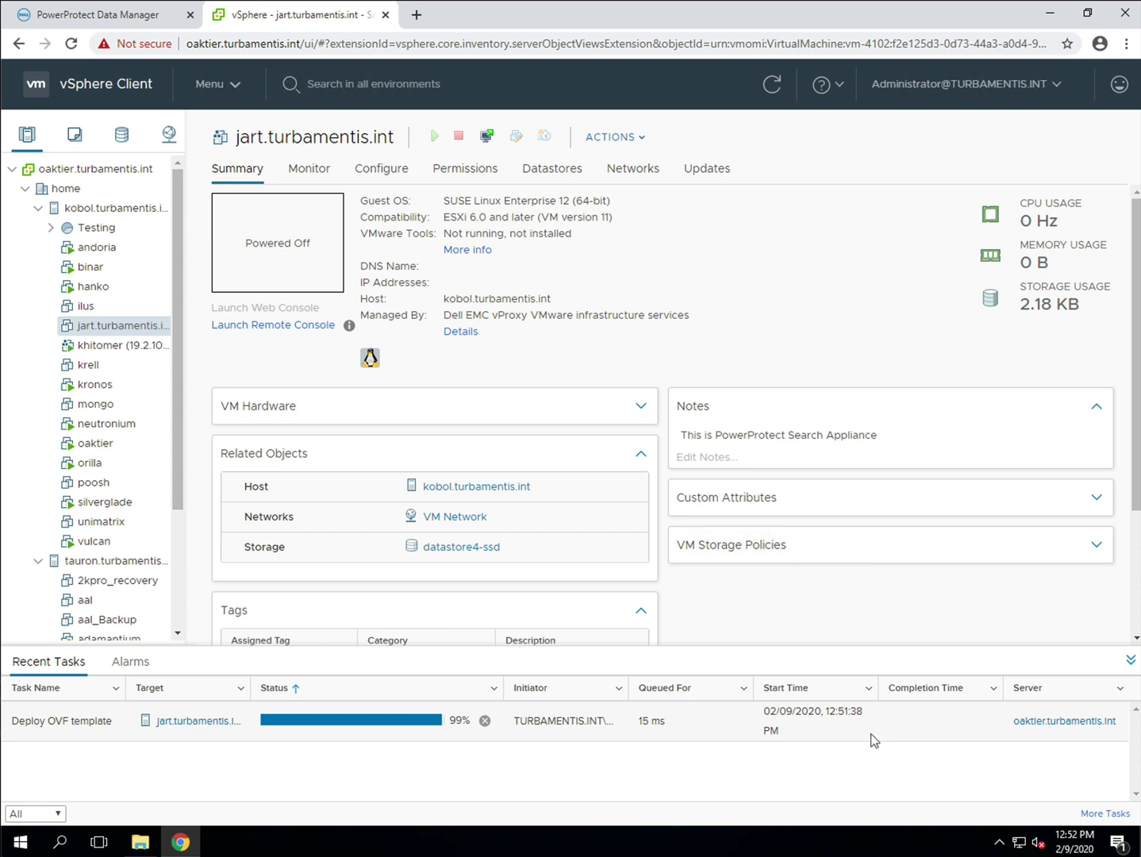
- Return to PowerProtect Data Manager's Protection Policies list showing VM_Lab
click(156, 19)
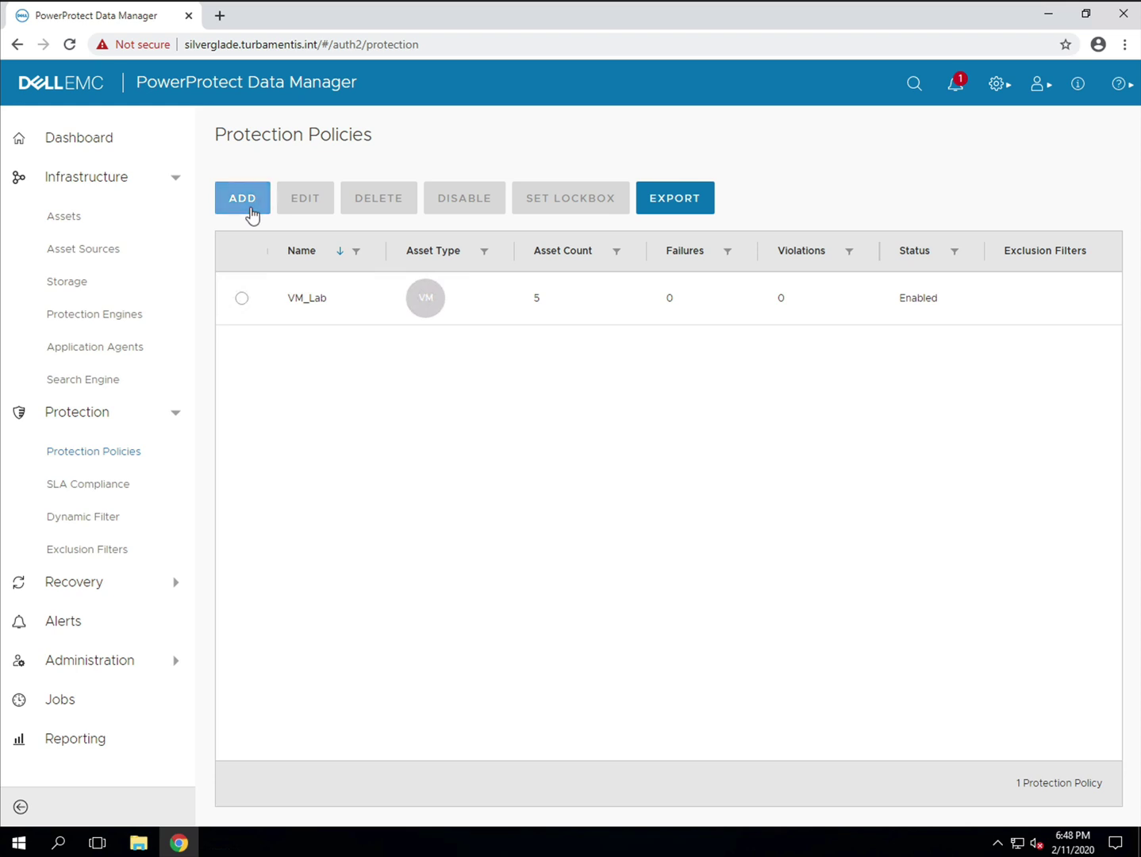
- Create policy SearchDemo described as 'Demonstrate VM Search Capability' and continue to Purpose
click(251, 215)
click(406, 242)
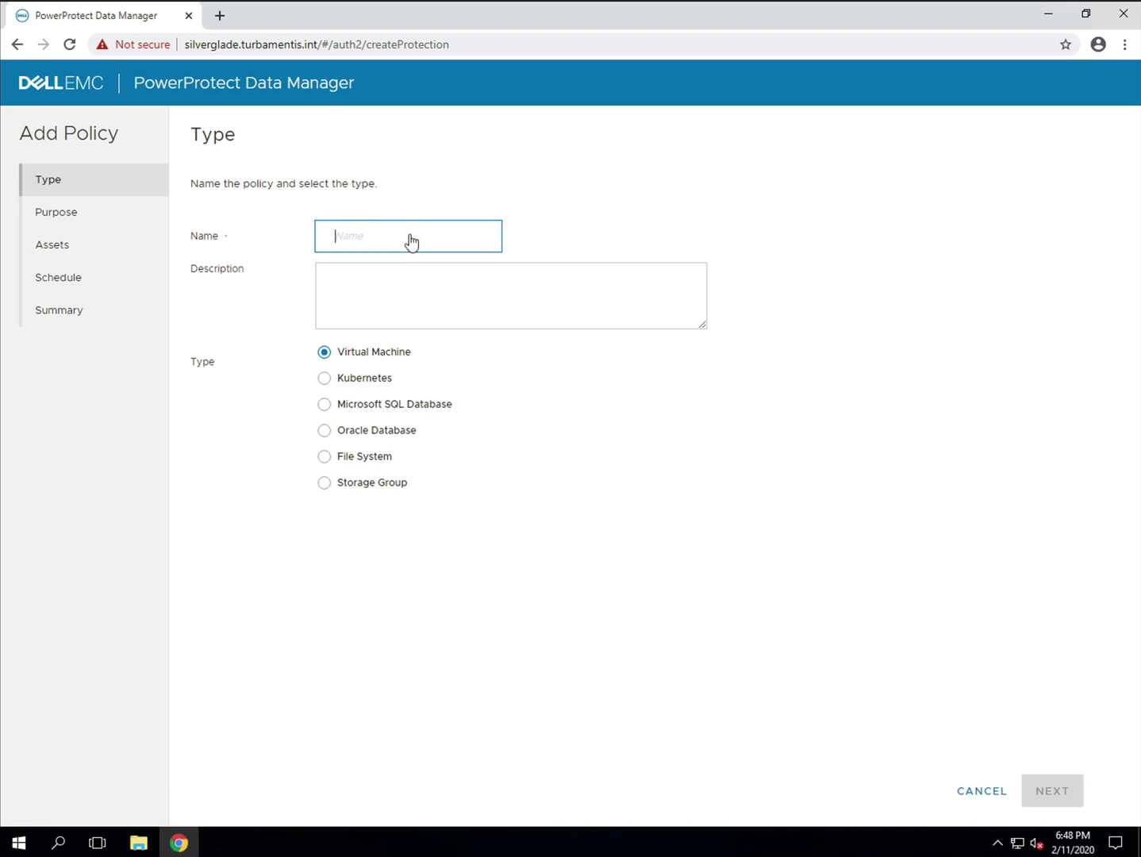
text(SearchDemo)
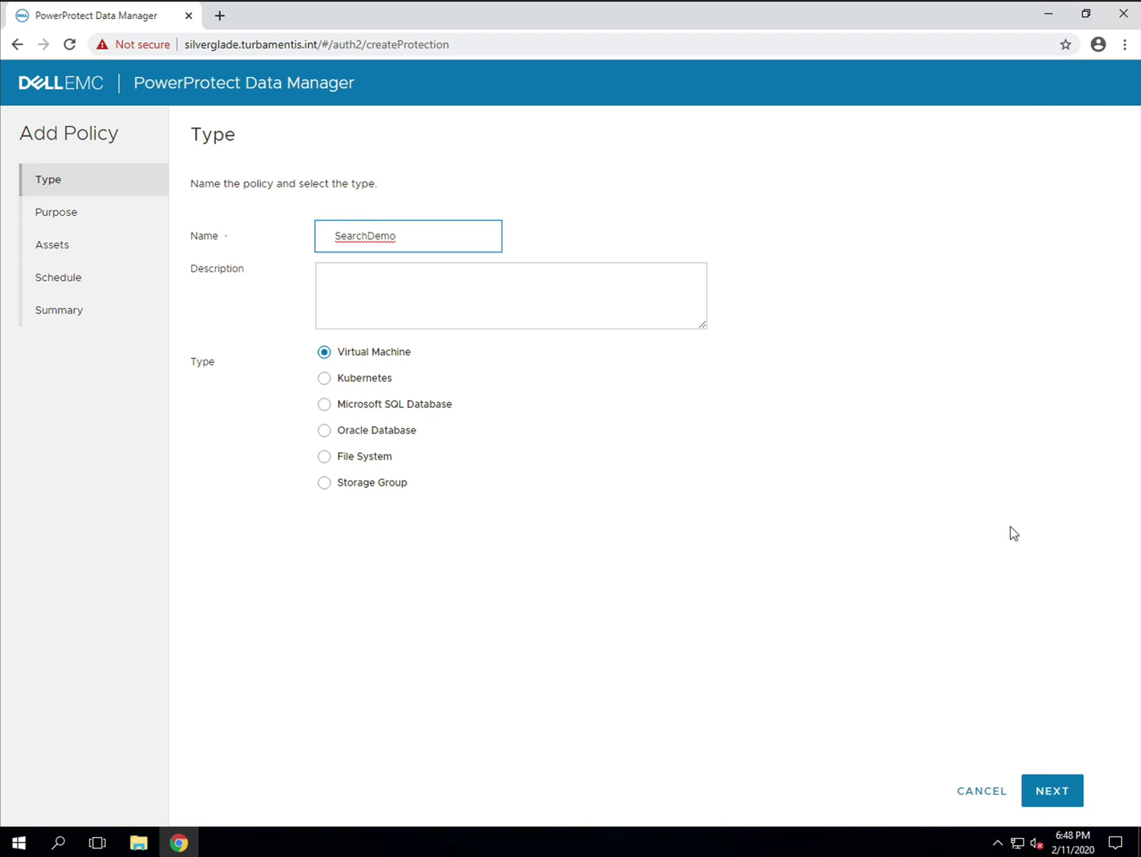
click(453, 318)
text(Demonstrate)
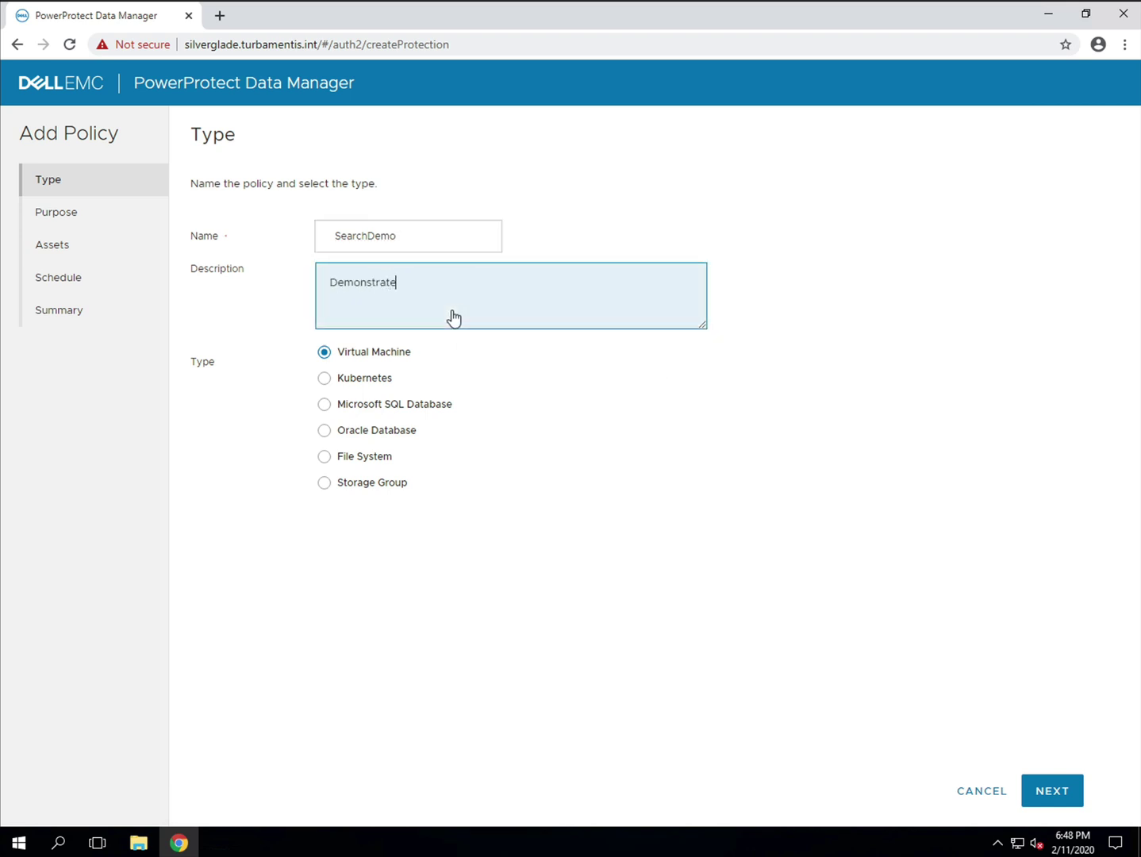
text( VM Search Capability)
click(1066, 790)
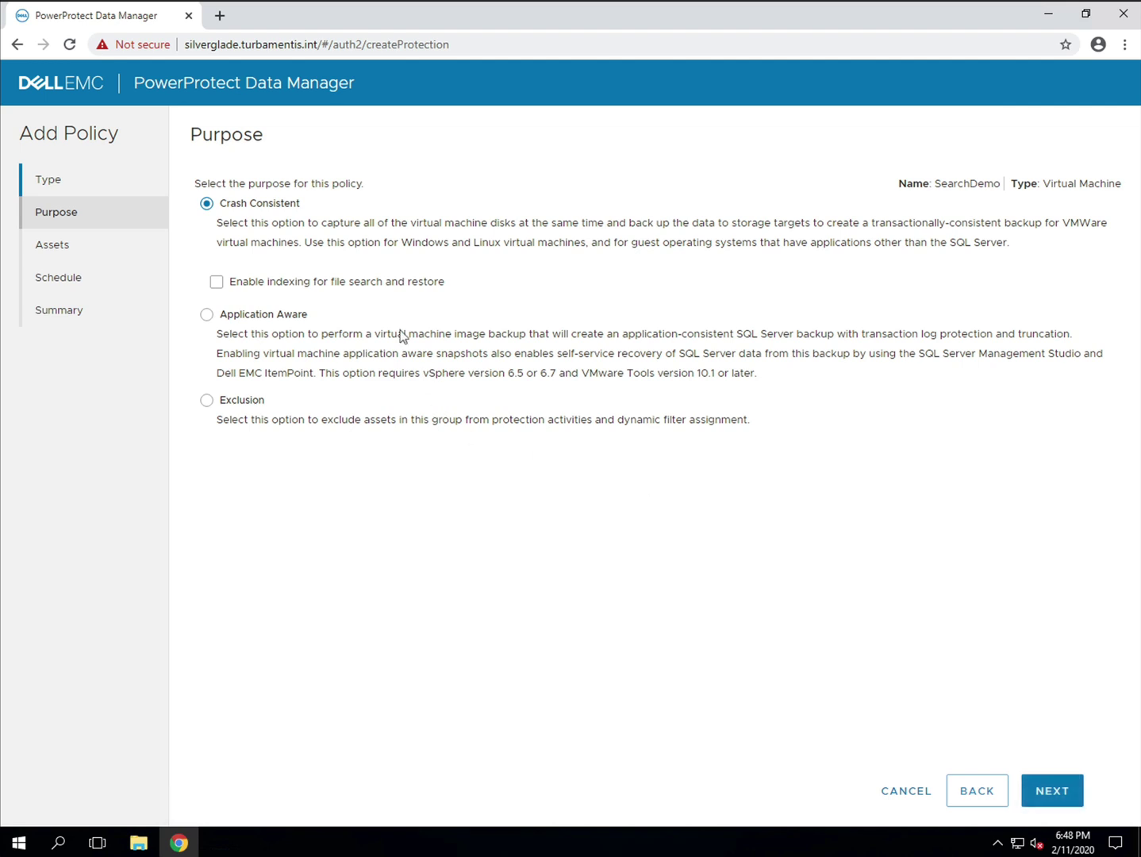
- Enable file-search indexing and add vulcan and win02 as the policy's assets
click(385, 283)
click(1063, 790)
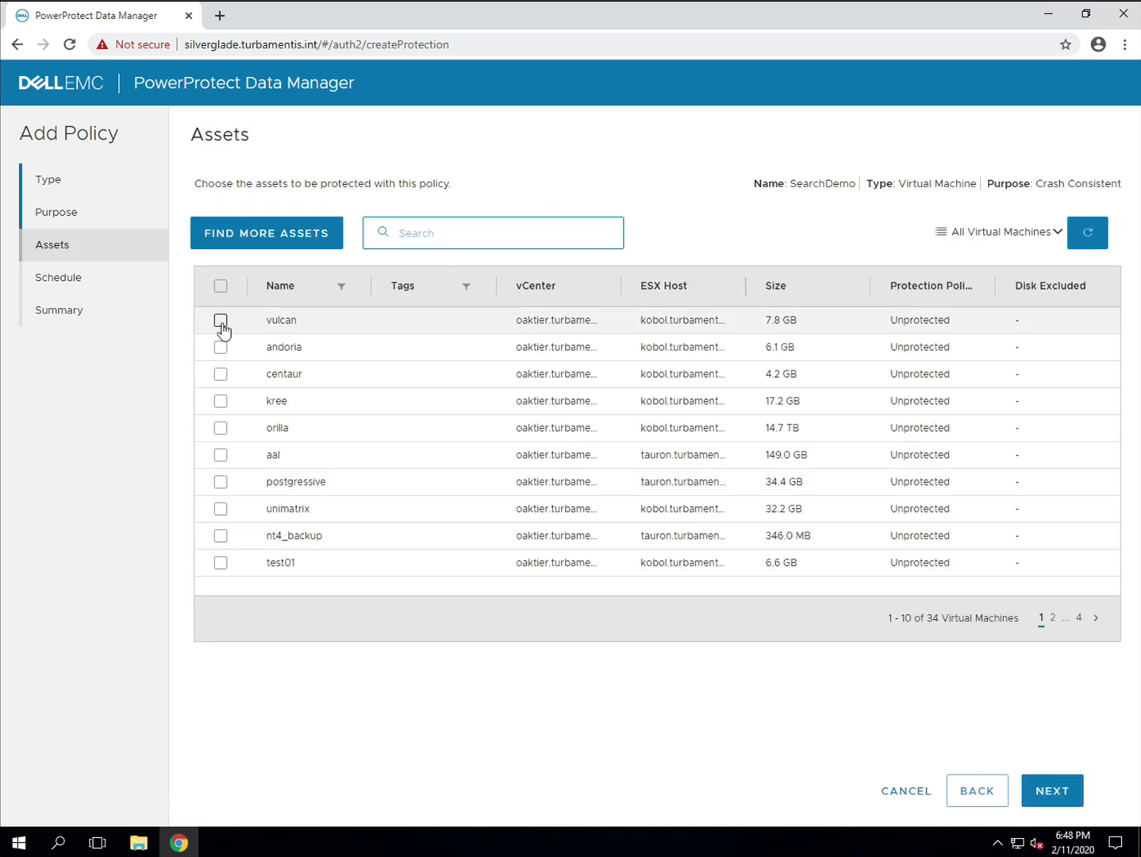
click(220, 320)
click(530, 470)
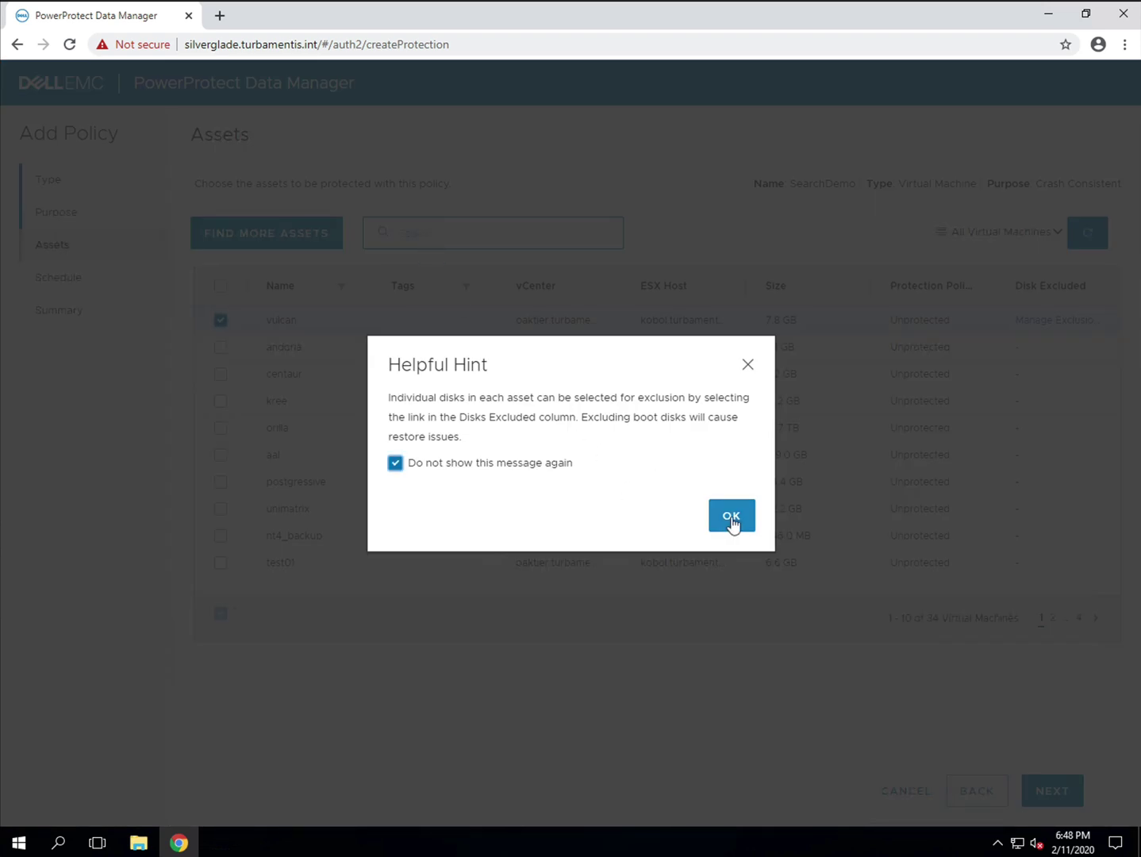
click(733, 521)
text(win02)
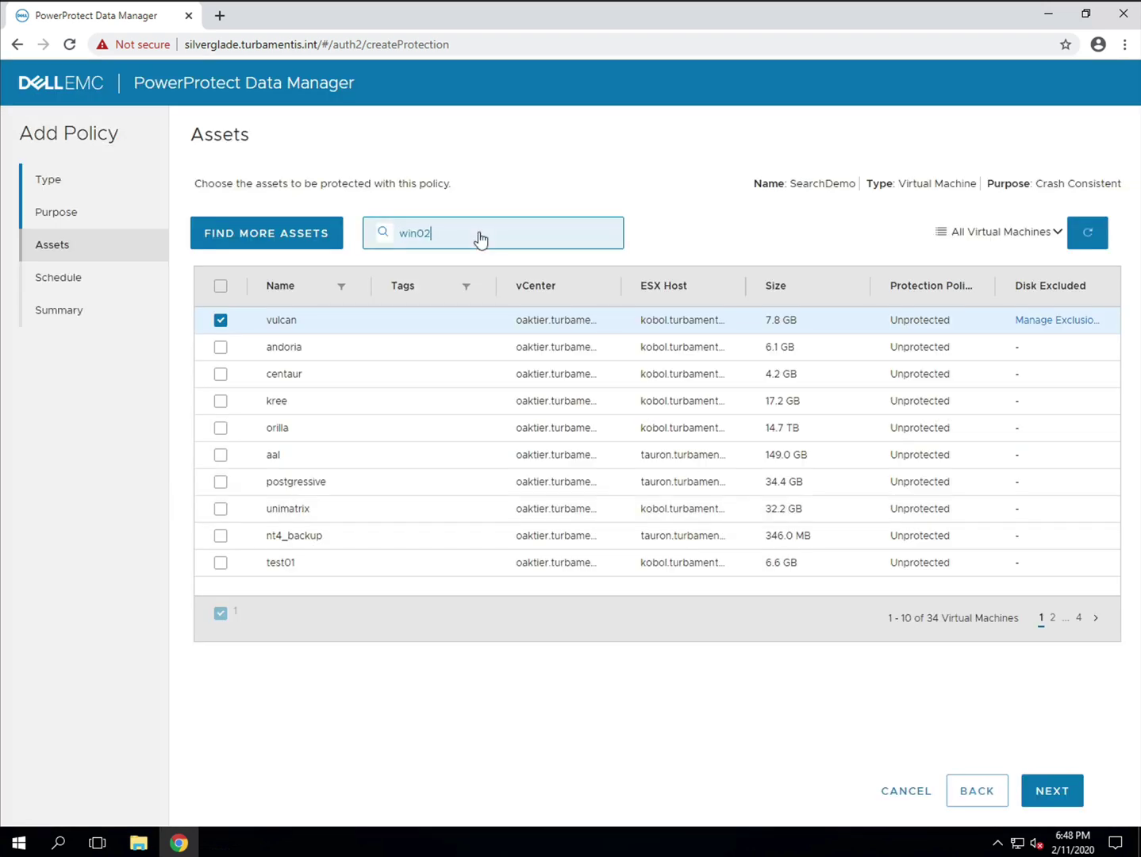
click(220, 320)
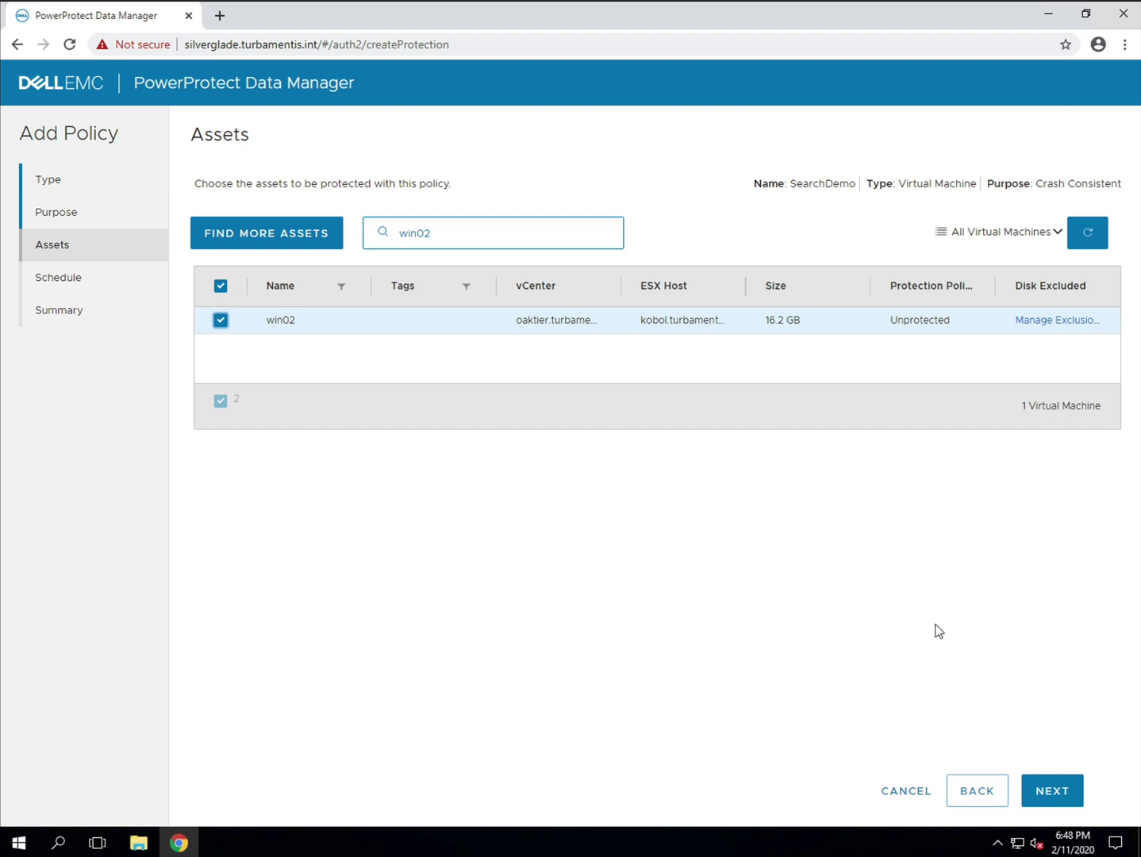
click(1058, 788)
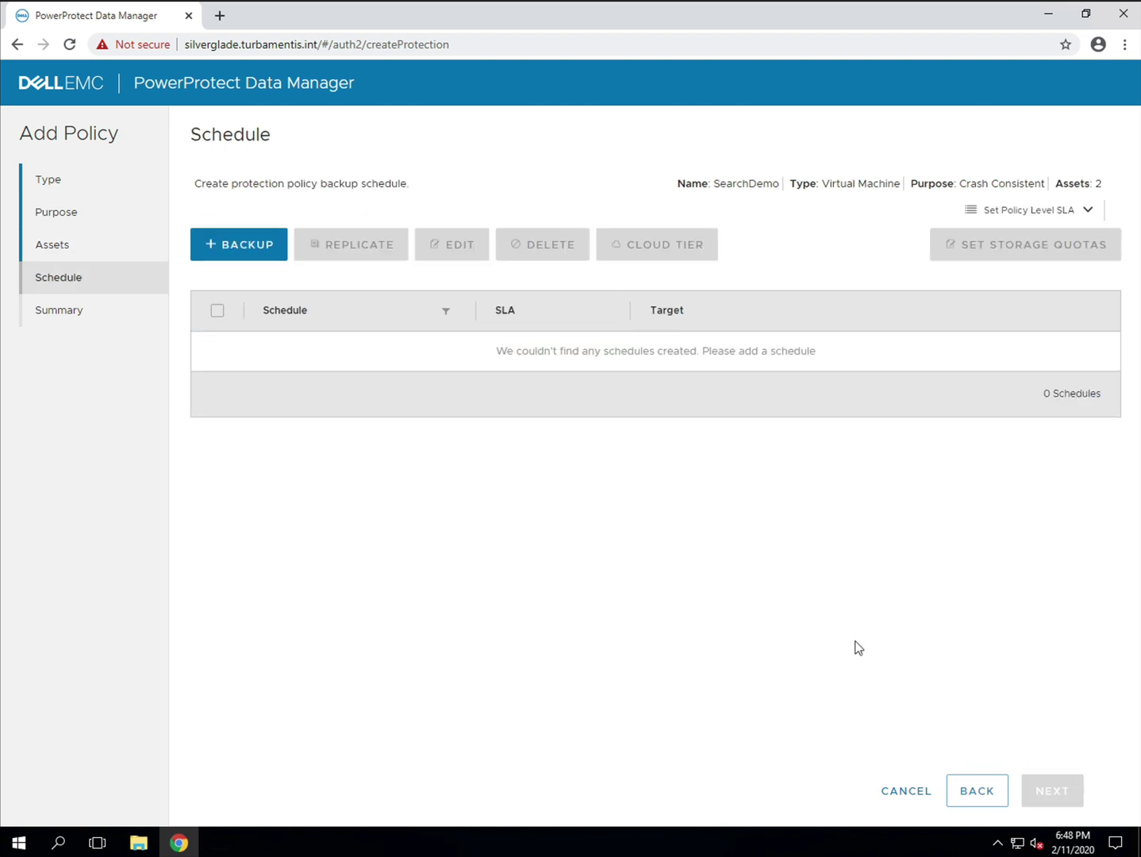
- Add a daily backup kept 14 days starting 7:00 PM, then save SearchDemo
click(252, 246)
click(279, 274)
click(288, 384)
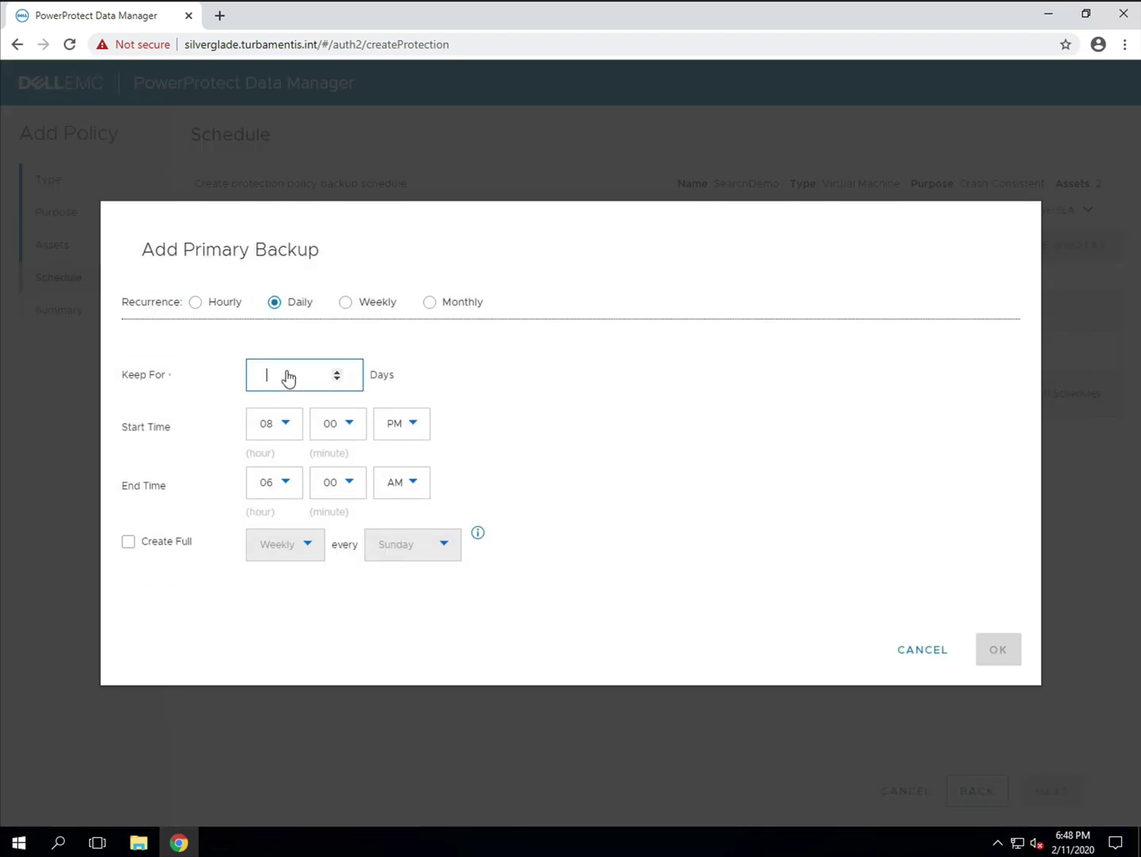
text(14)
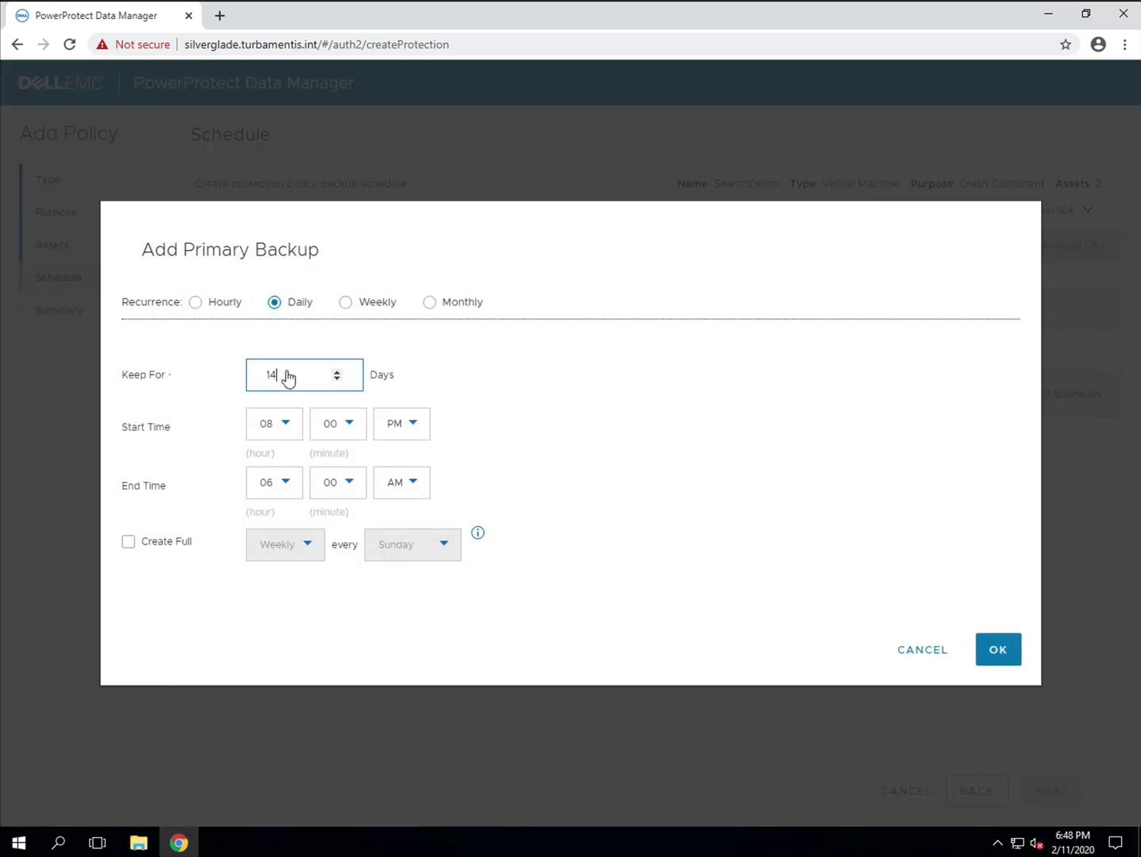
click(422, 423)
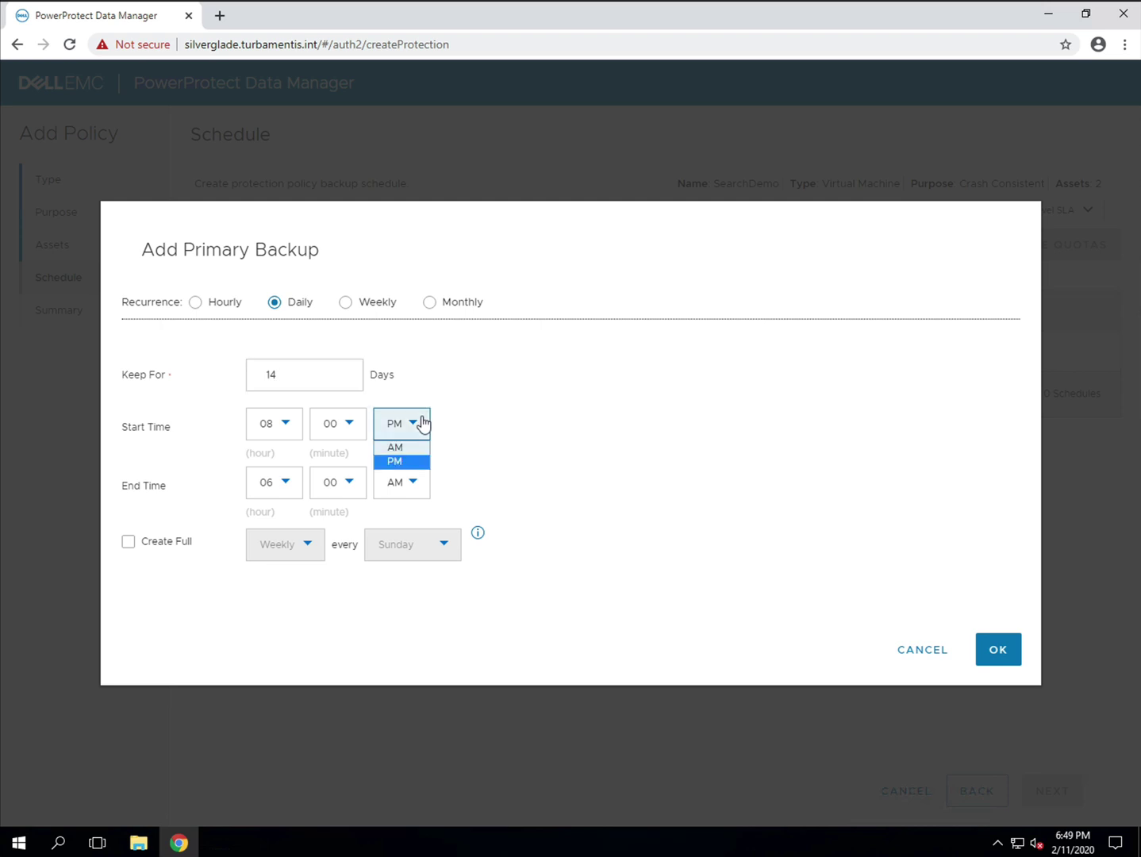
click(292, 426)
click(295, 529)
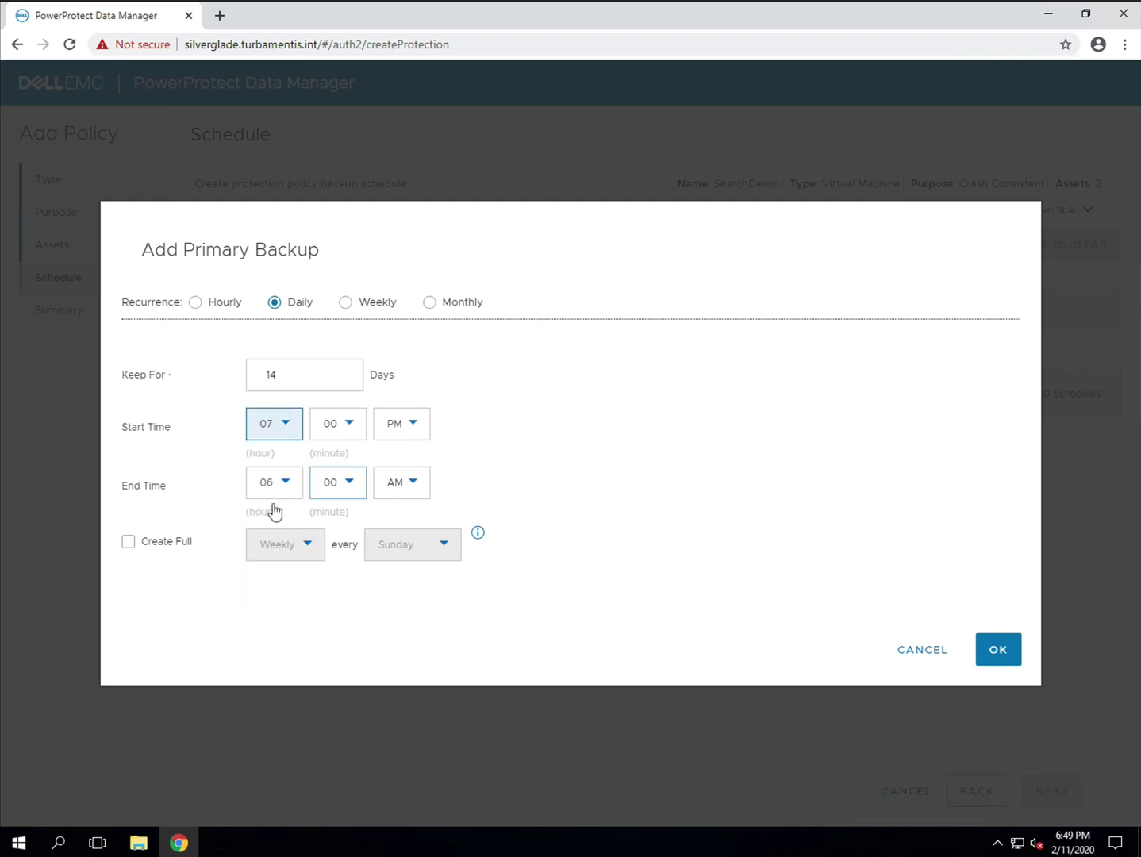
click(997, 651)
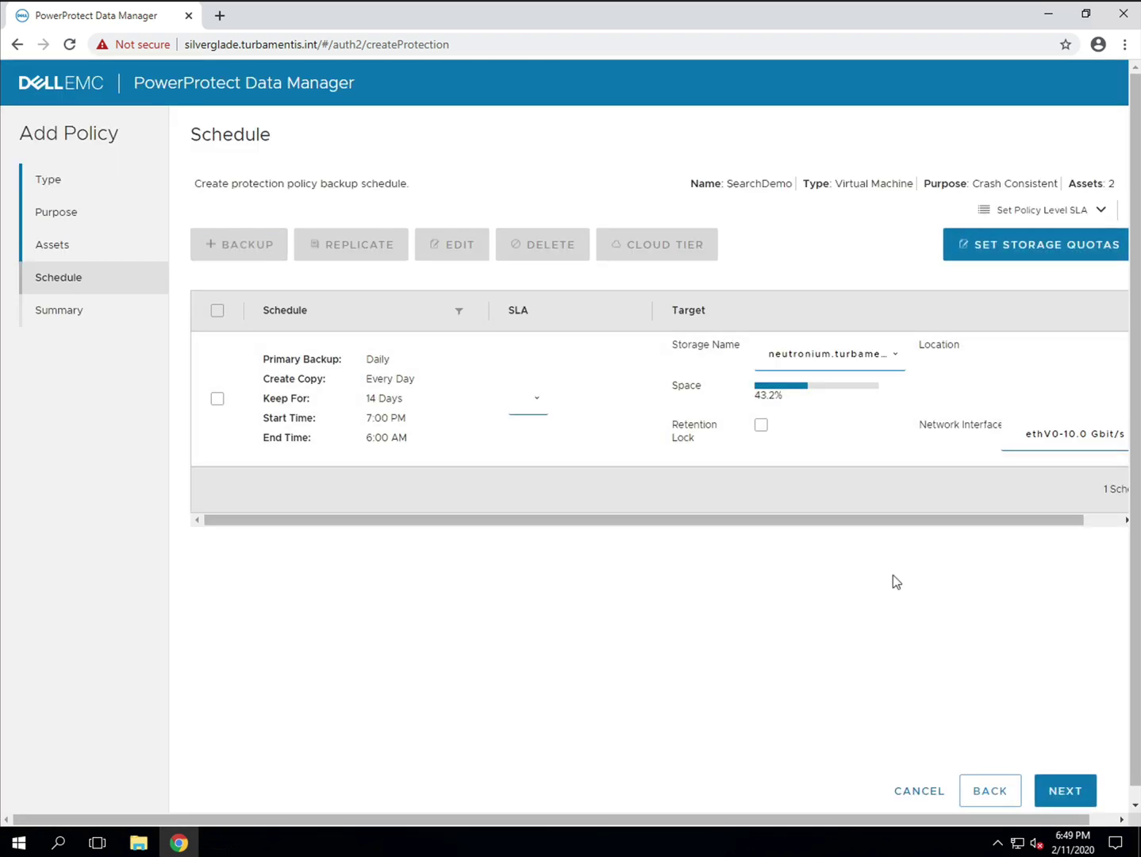
click(1085, 795)
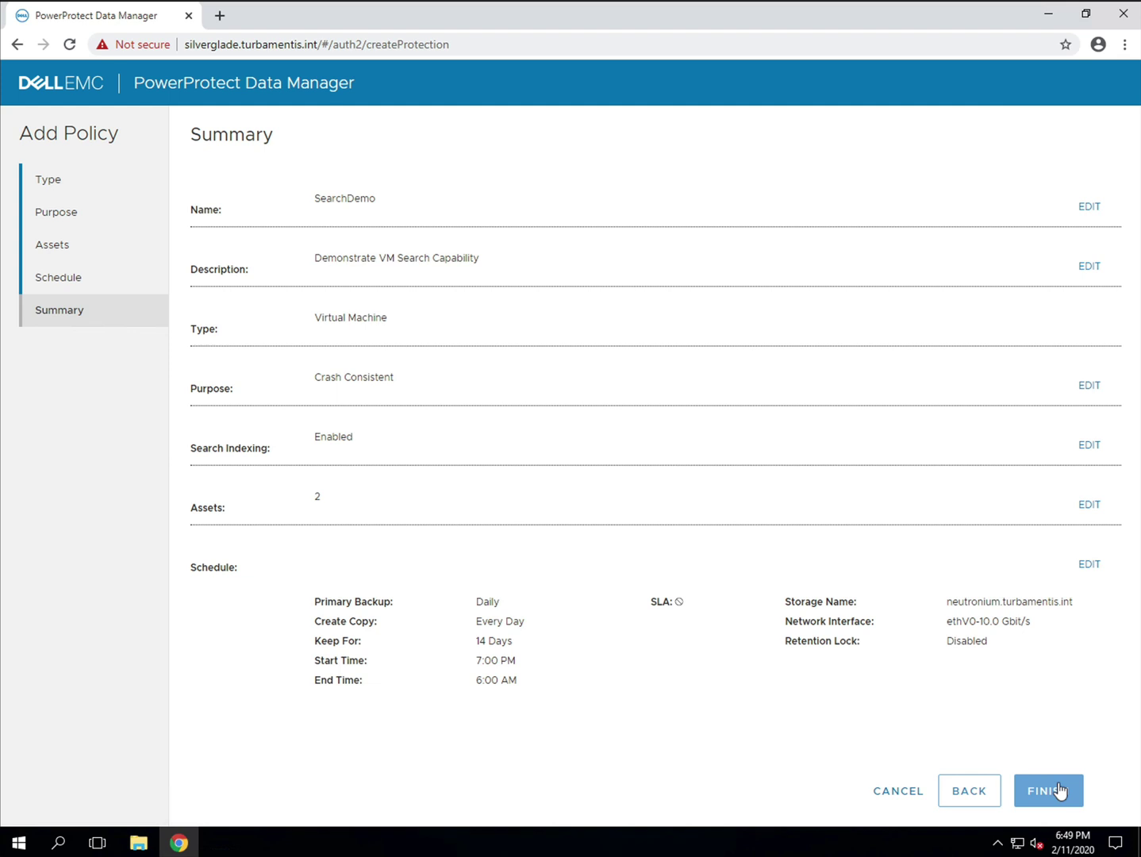
click(1058, 788)
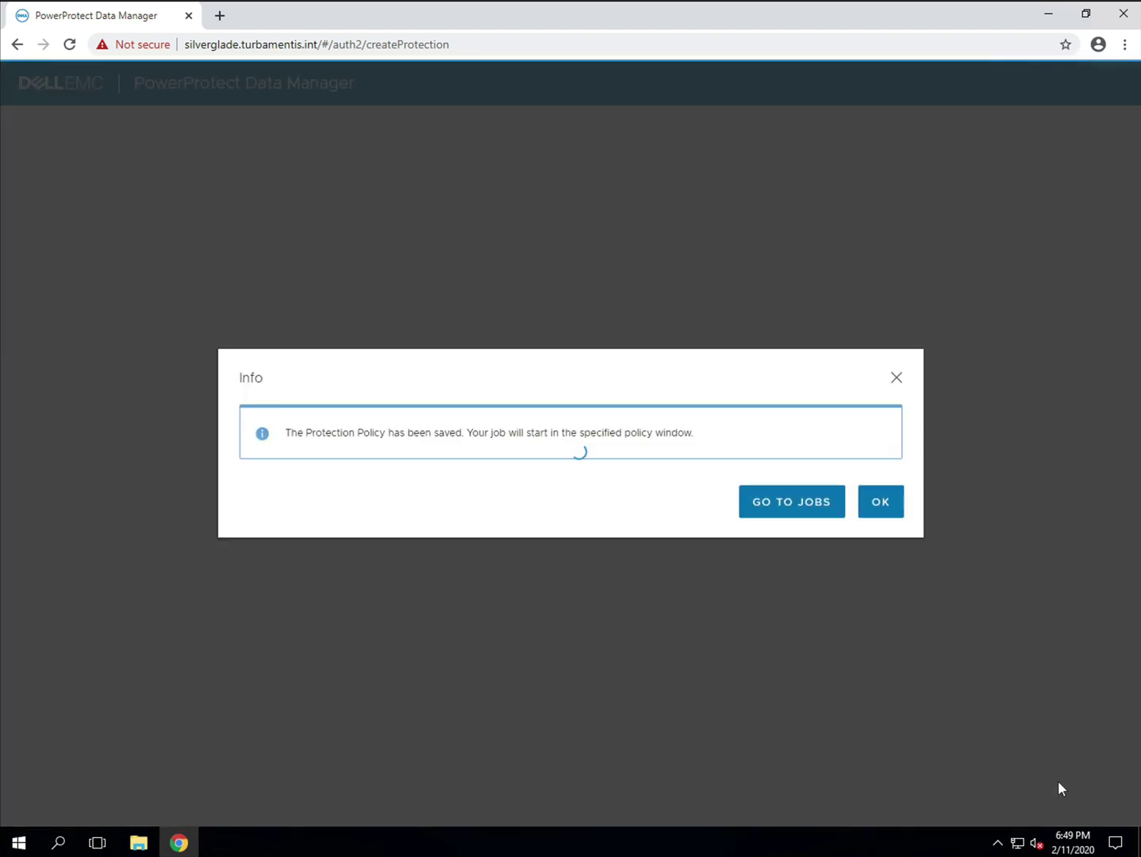
- View the queued jobs, then start a File Search from Recovery assets
click(828, 502)
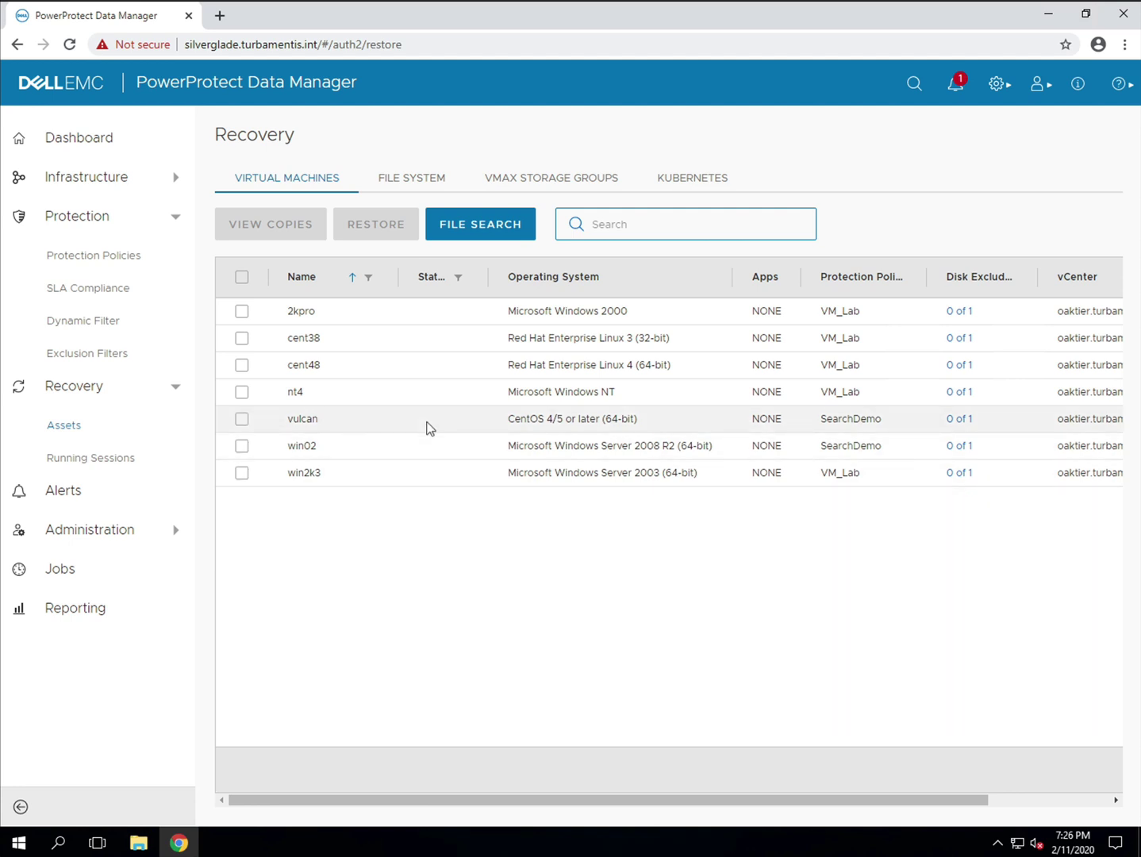
click(488, 230)
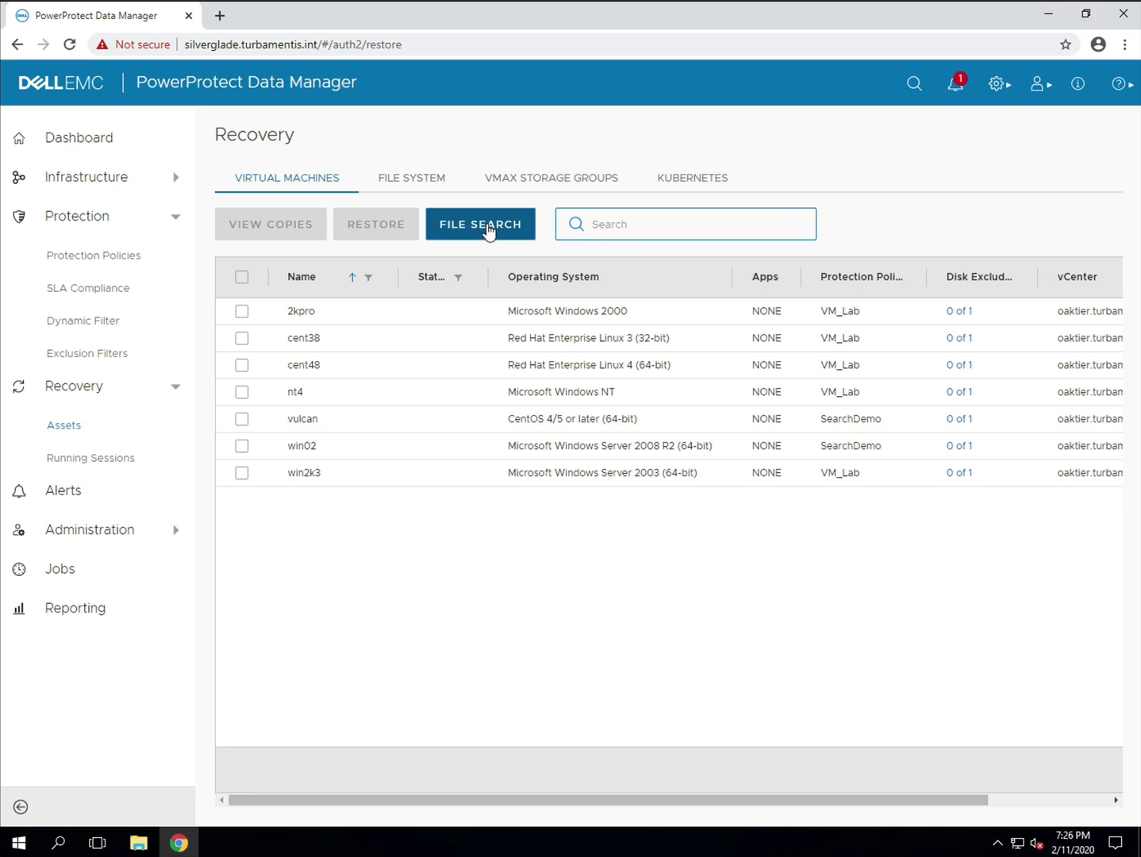
- Search VM backups for file name pattern lgtoclnt*.*
click(488, 226)
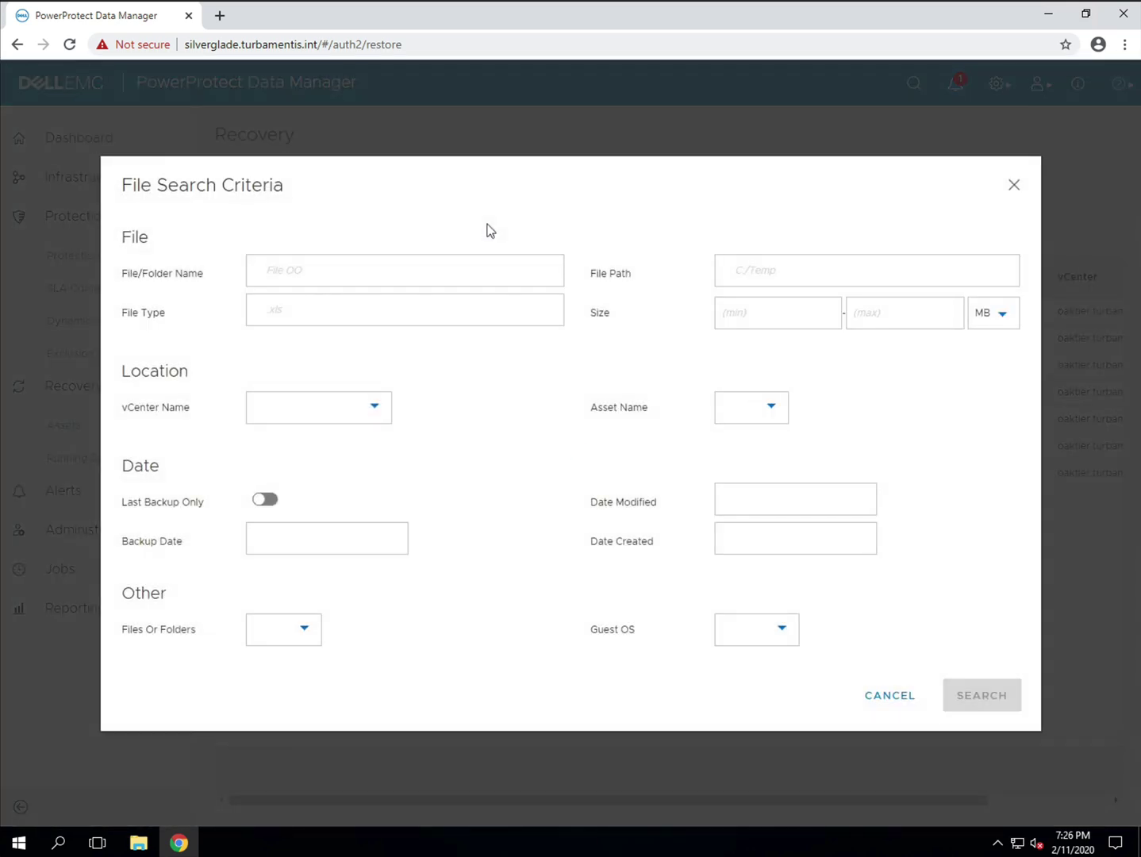
click(351, 270)
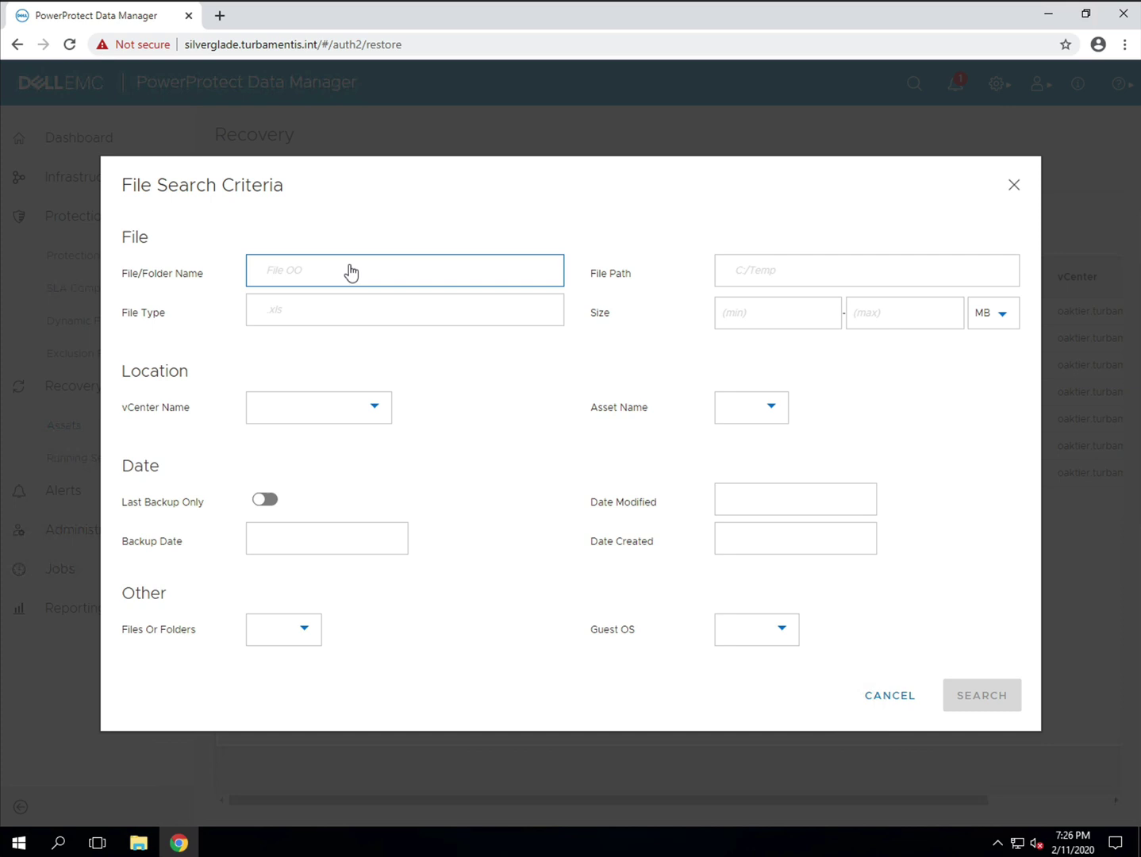
text(lgtoclnt)
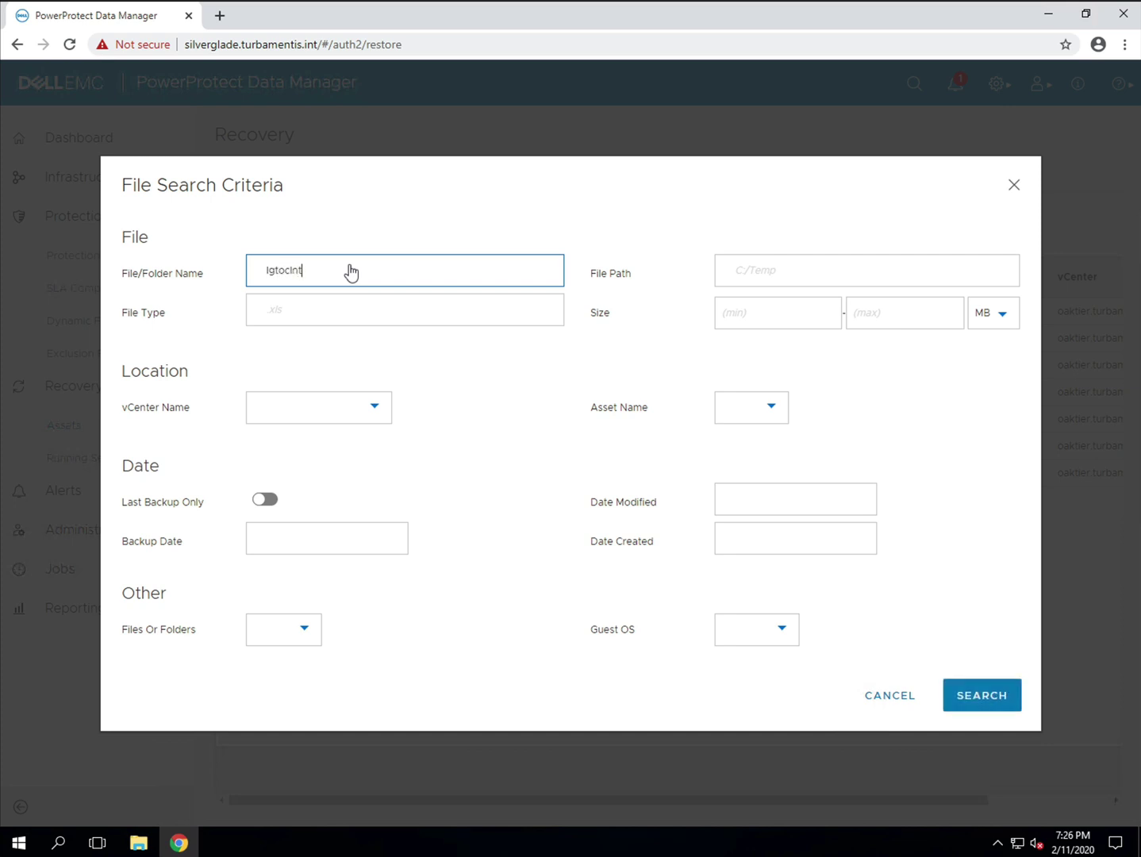
text(*.*)
click(987, 697)
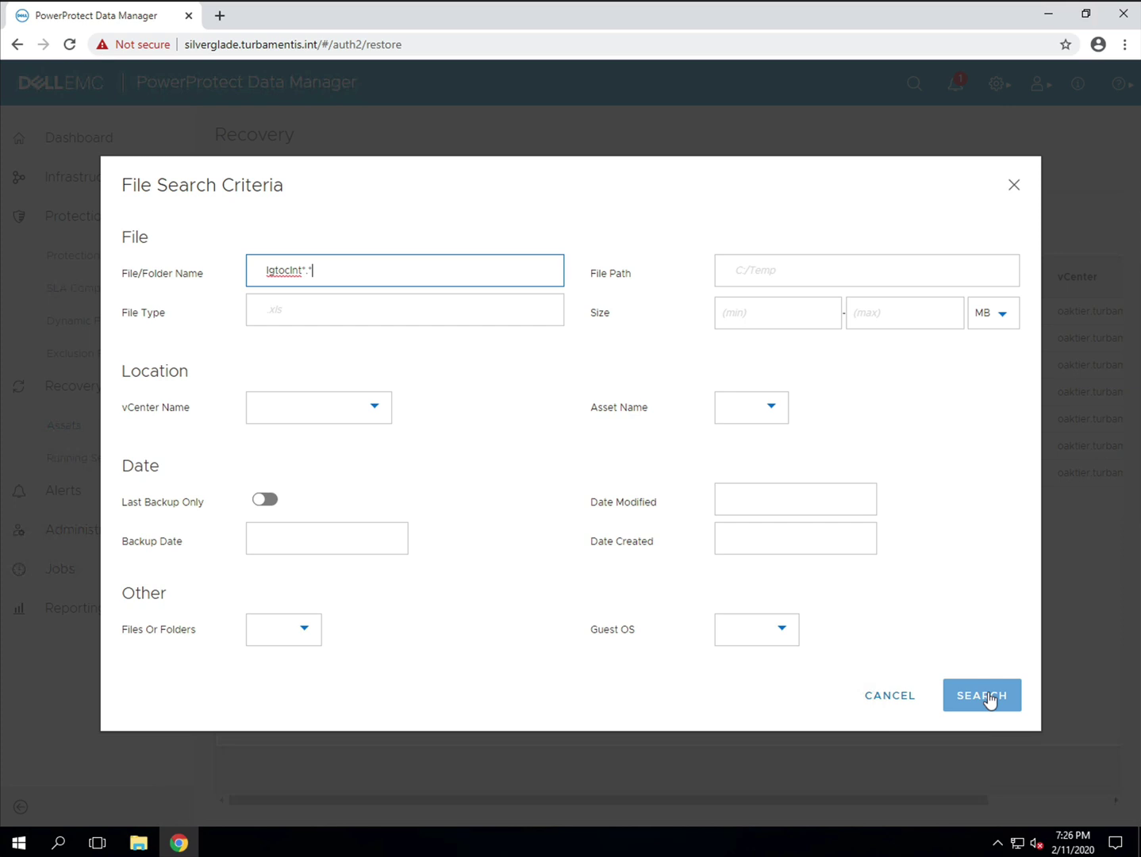
click(984, 695)
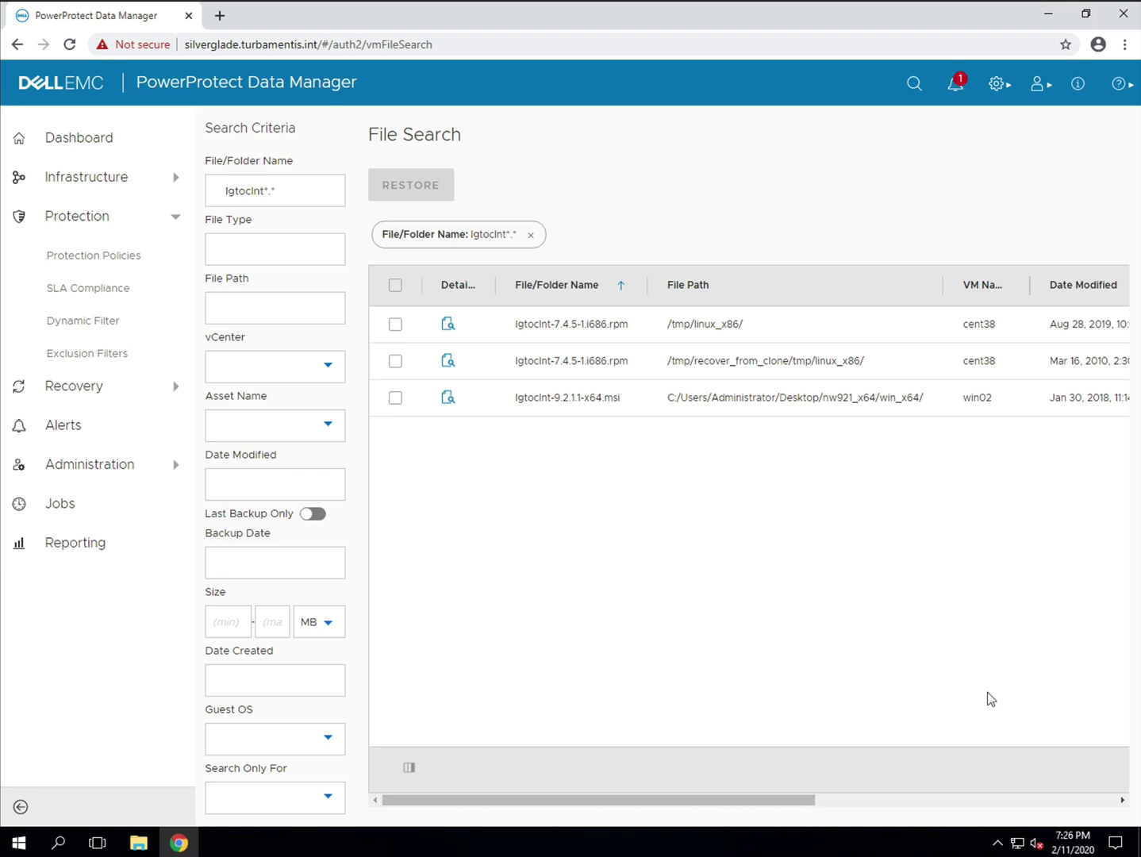
- Select lgtoclnt-9.2.1.1-x64.msi in the win02 row and start a file-level restore of it
click(396, 398)
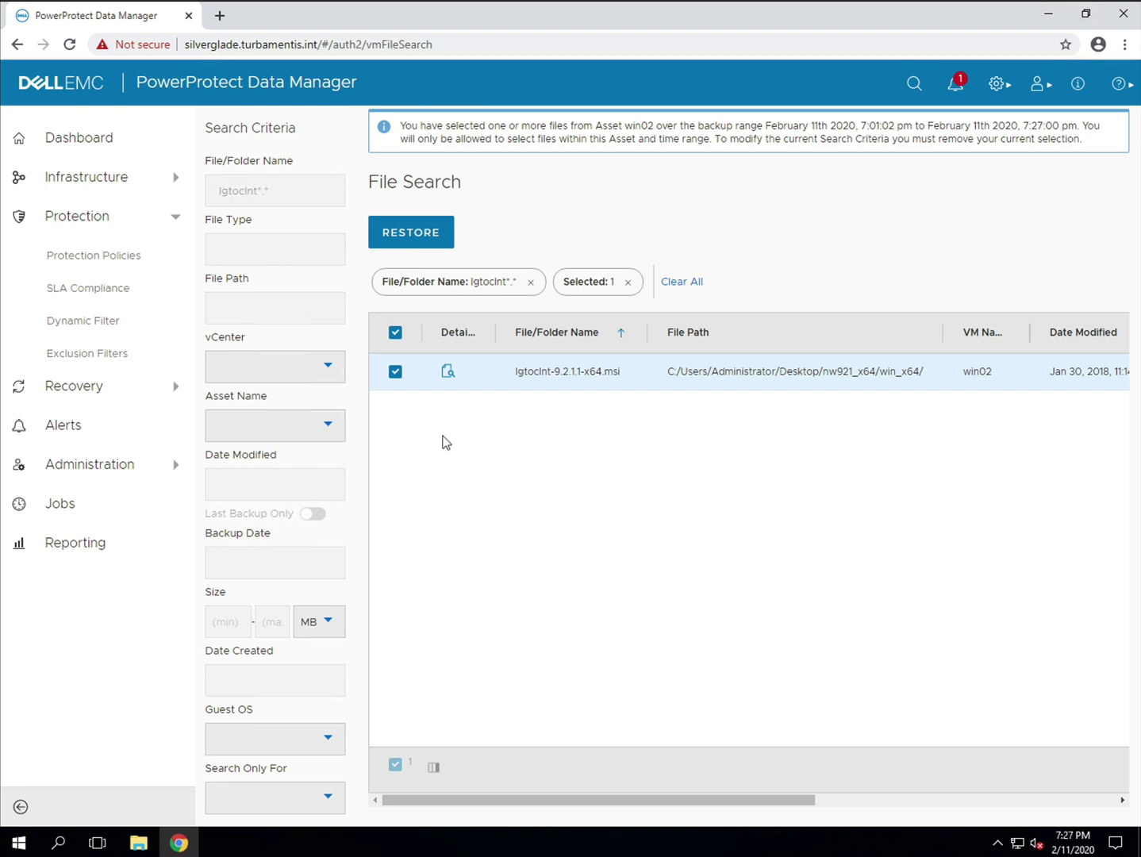
click(426, 233)
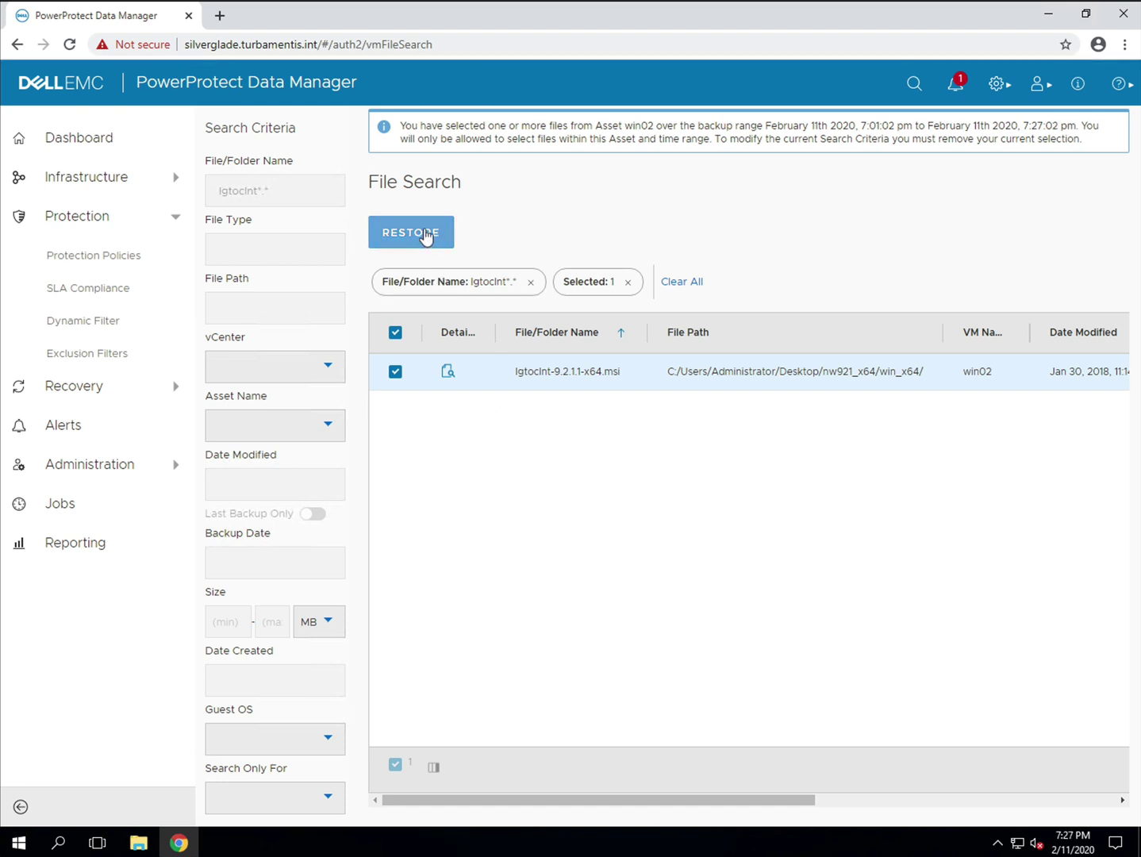
click(426, 233)
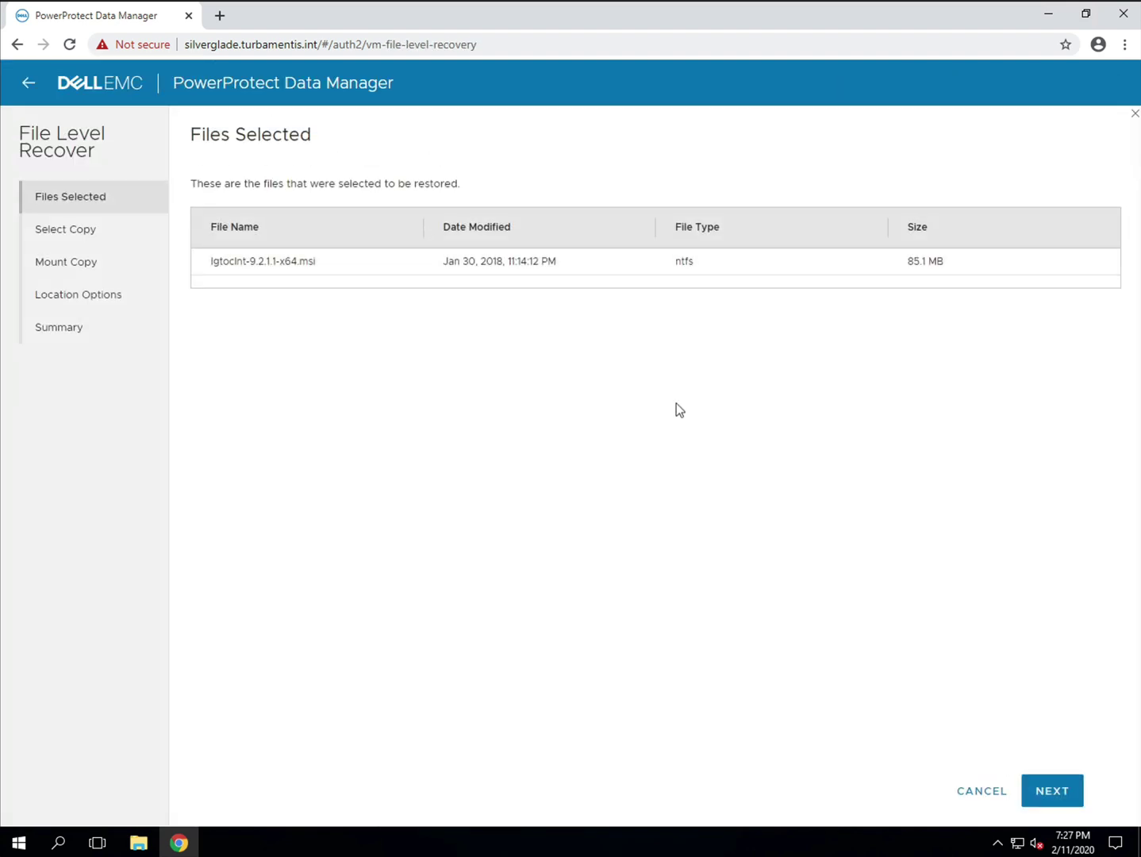
- Keep the default backup copy and mount it on win02 as Administrator with the account password
click(1063, 783)
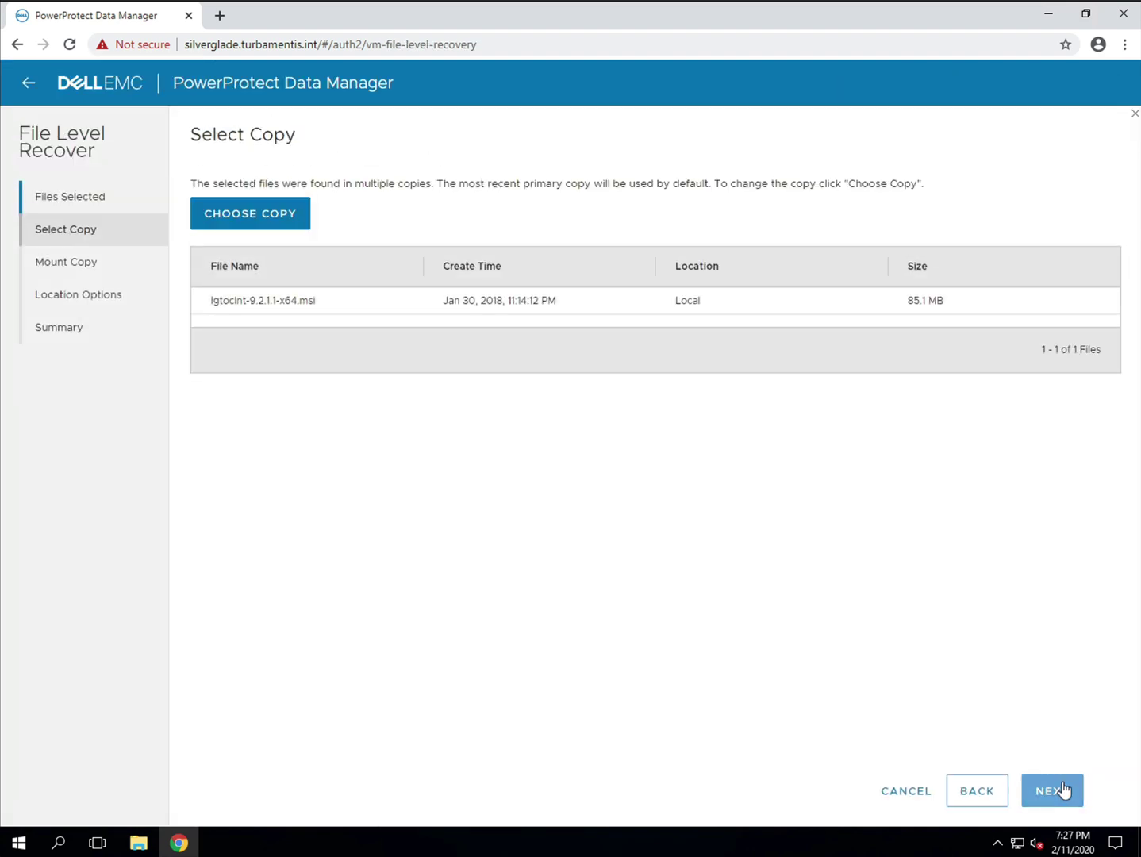
click(1063, 788)
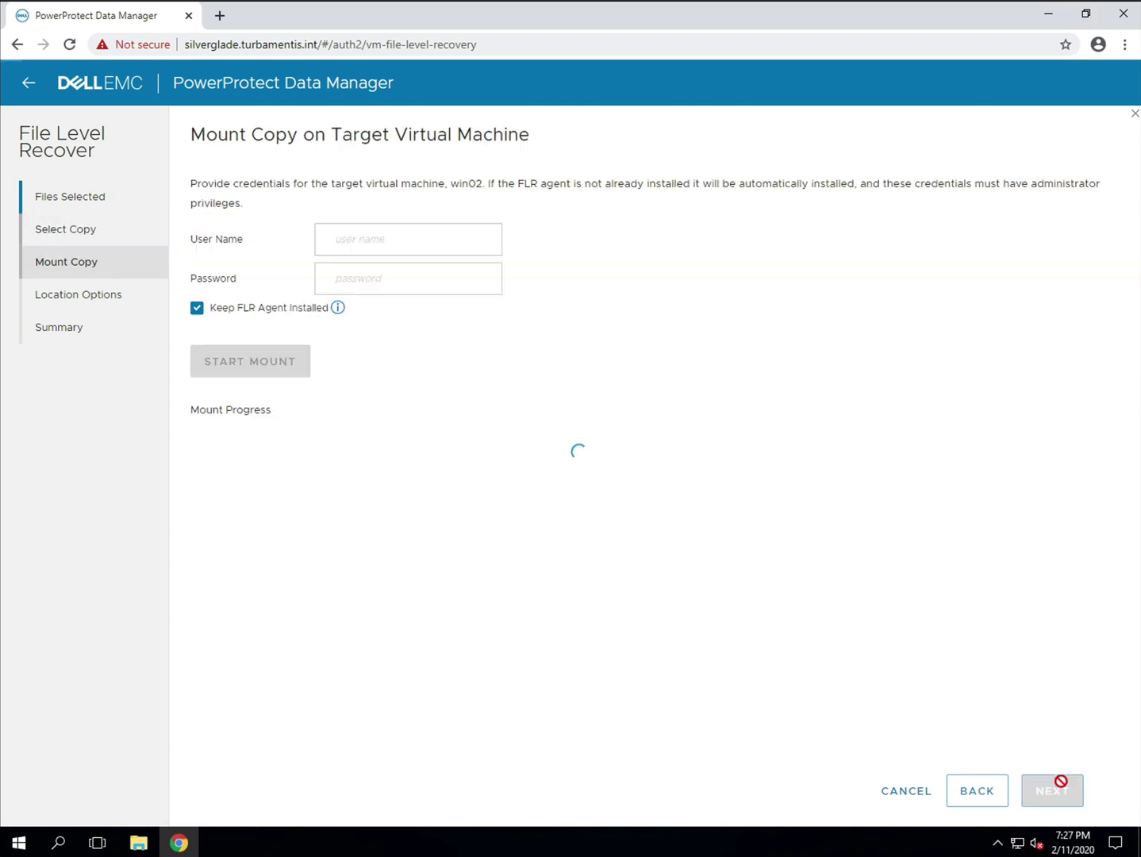
click(462, 242)
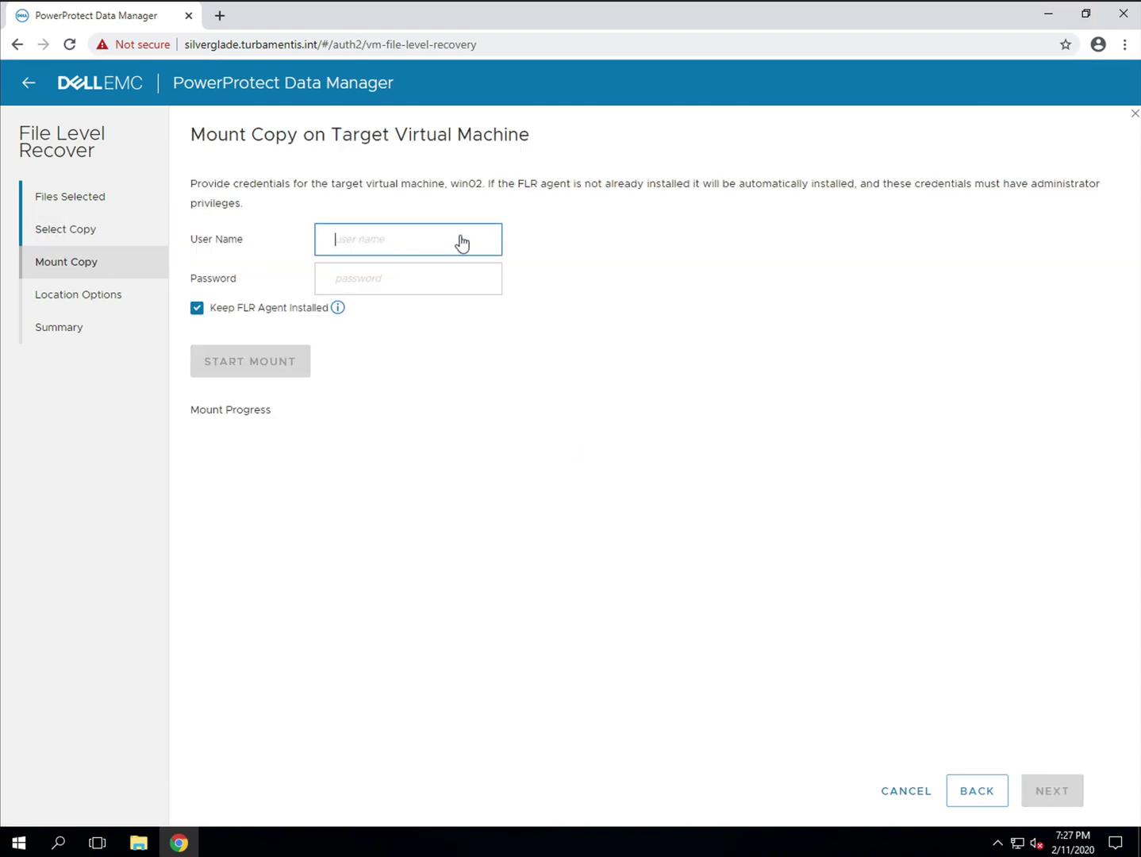
text(Administrator)
key(Tab)
text(********)
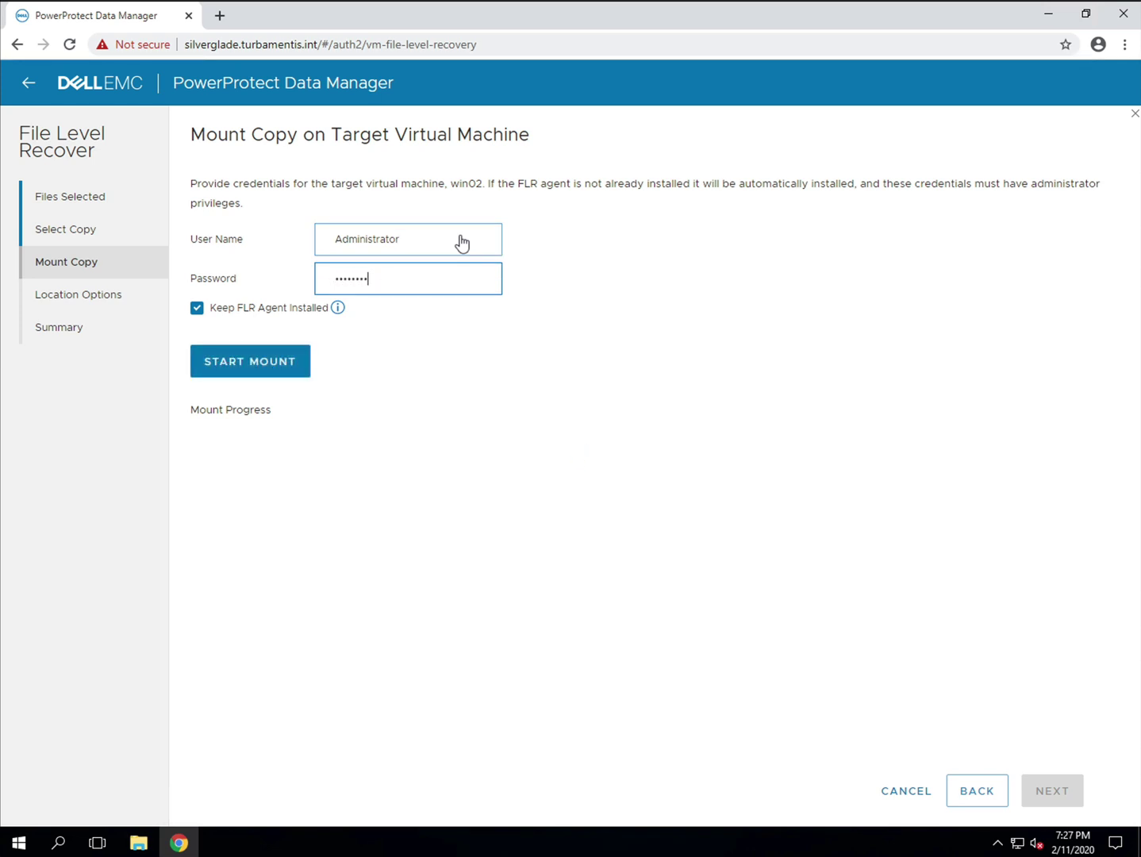
click(254, 372)
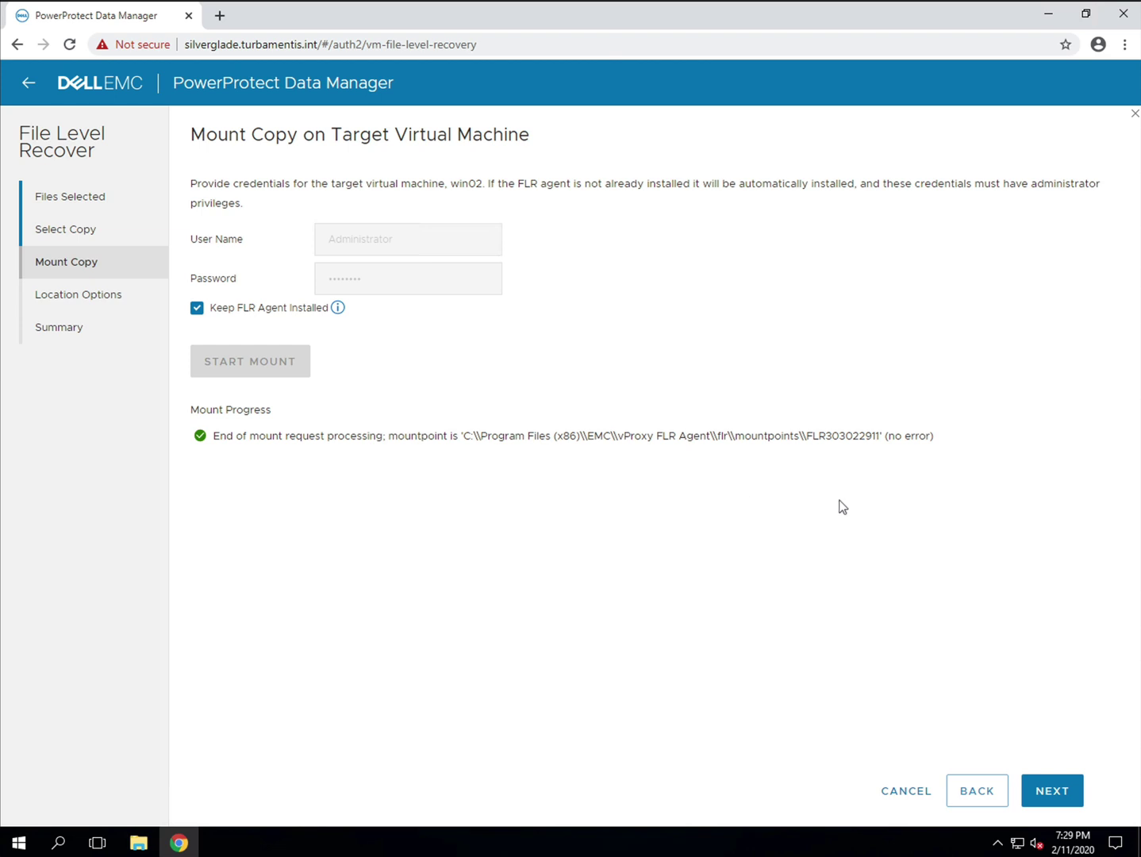
- Choose Restore to Different Folder as the restore option
click(1054, 791)
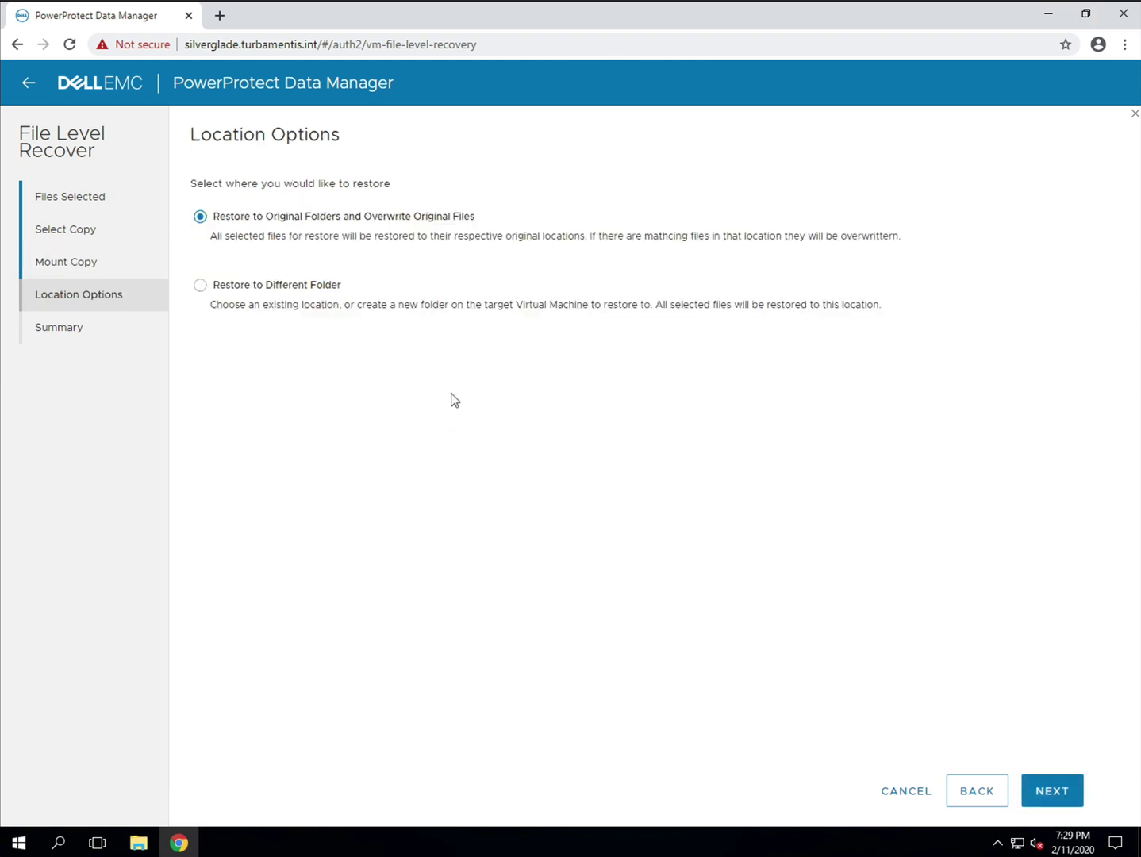
click(321, 288)
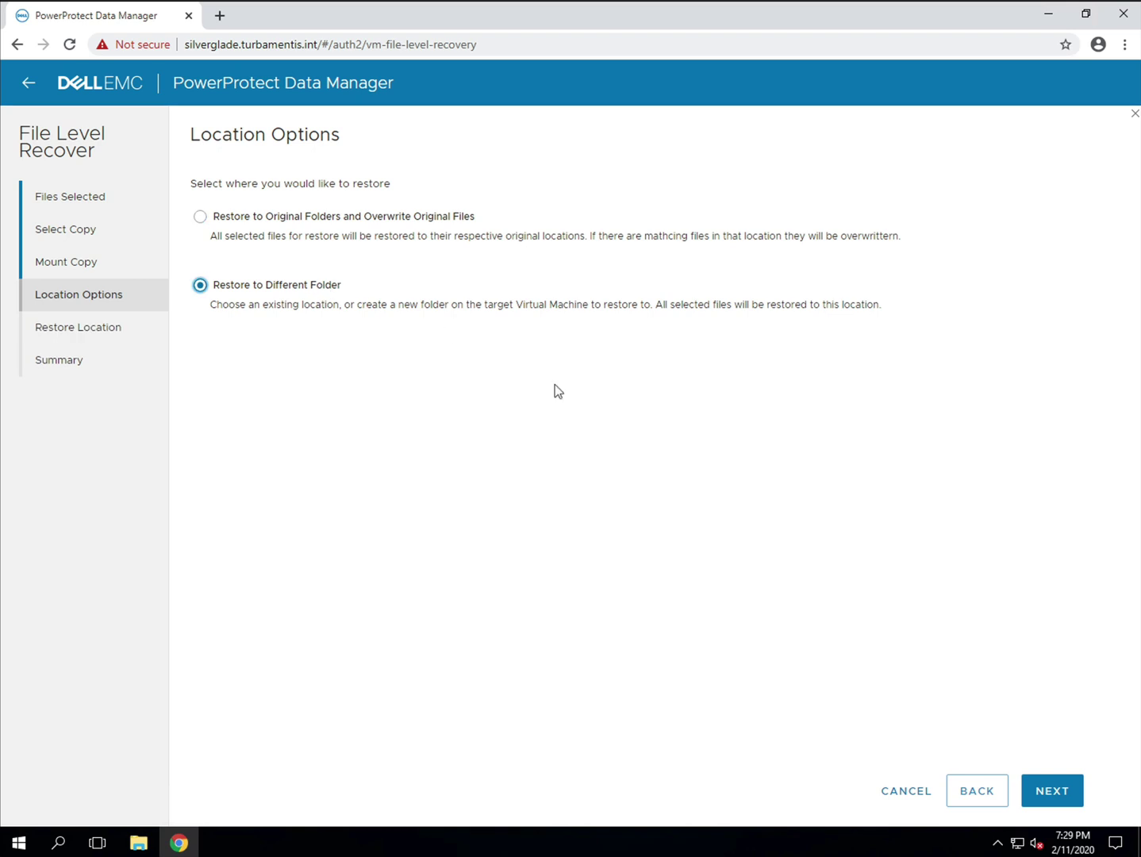
click(1051, 785)
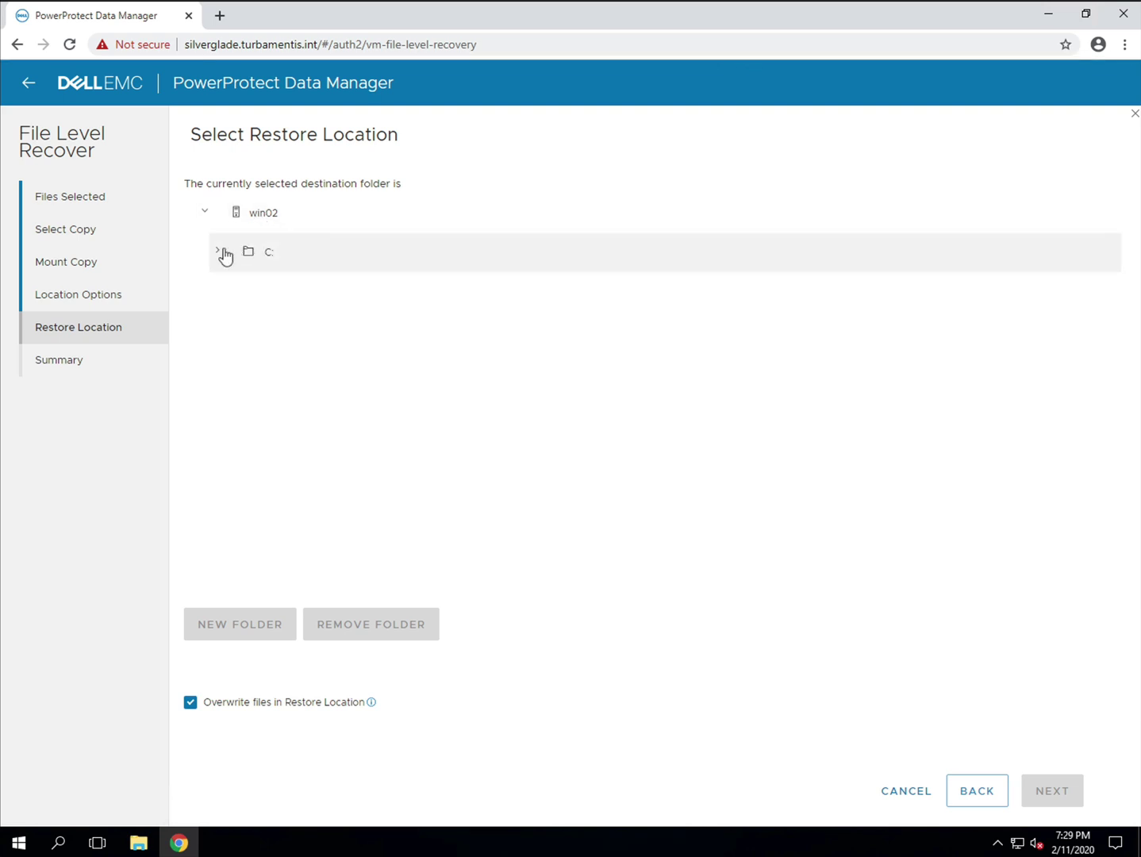
- Create a new TempRecovery folder on win02's C: drive and set it as the restore destination
click(217, 252)
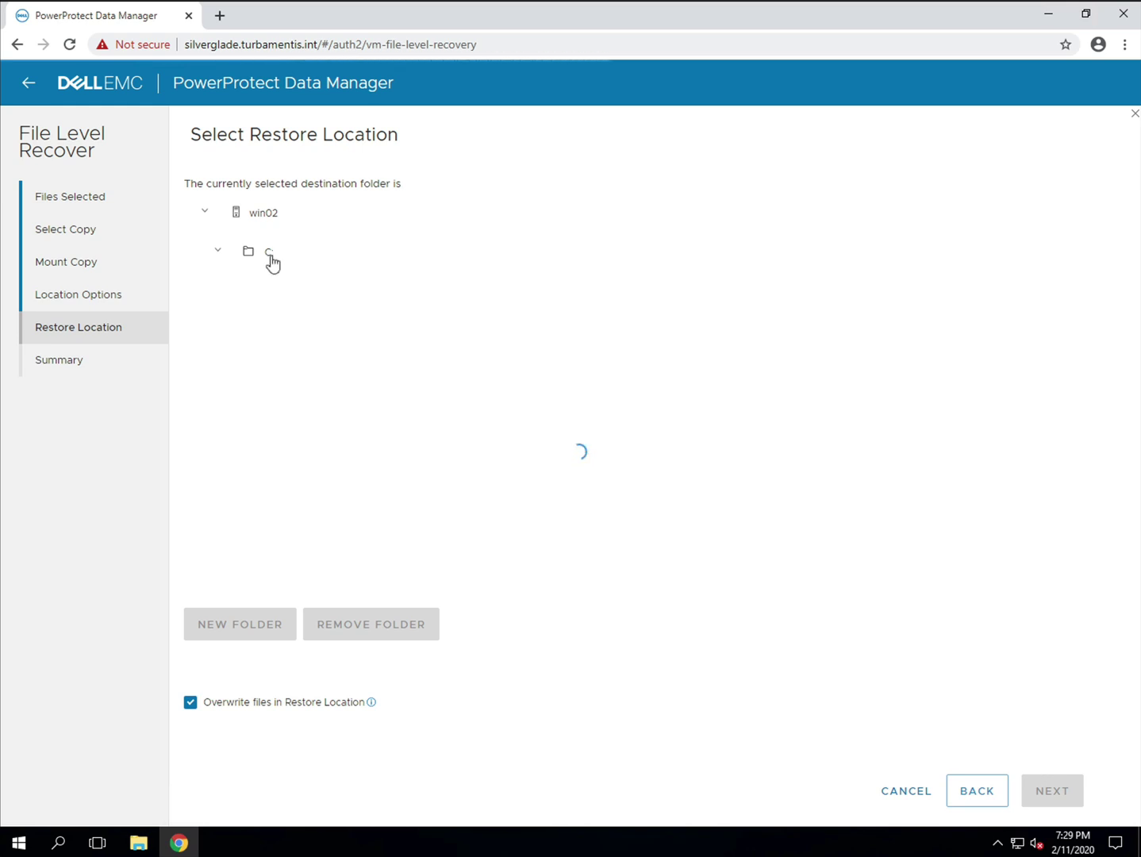
click(273, 262)
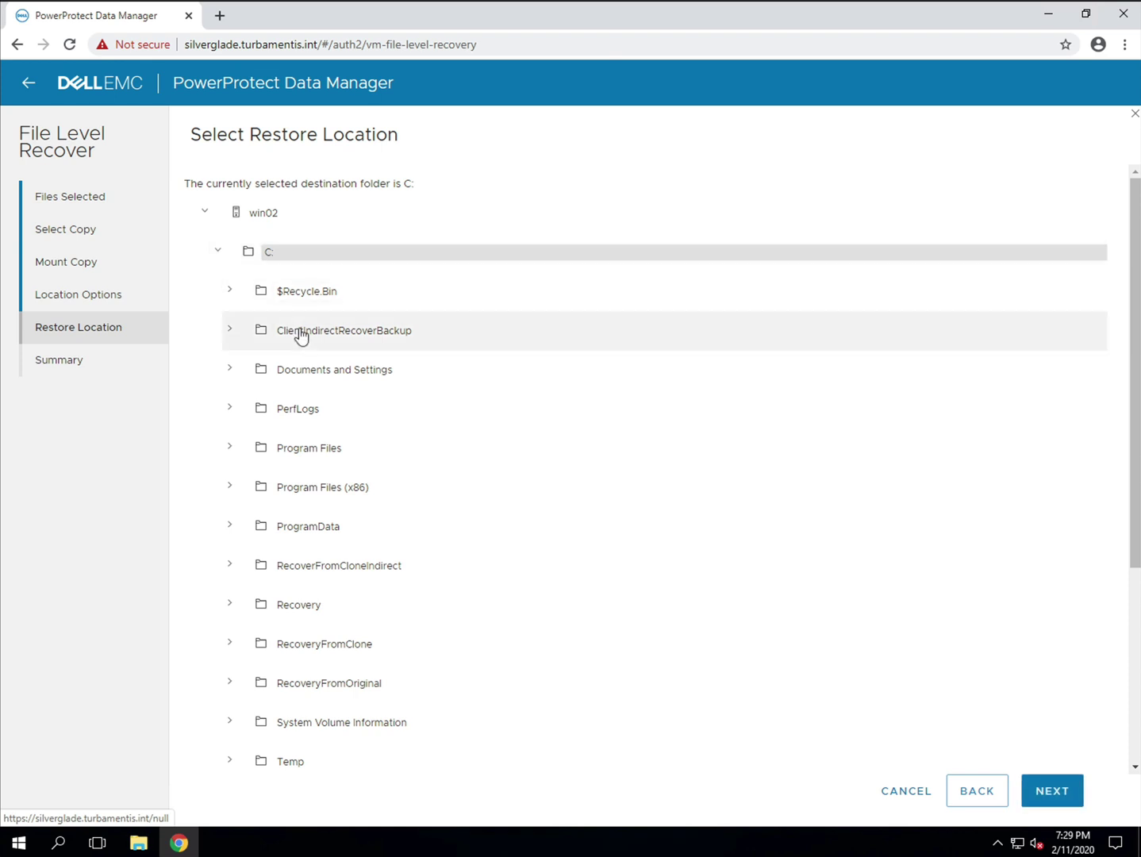
scroll(298, 333, down, 4)
click(267, 635)
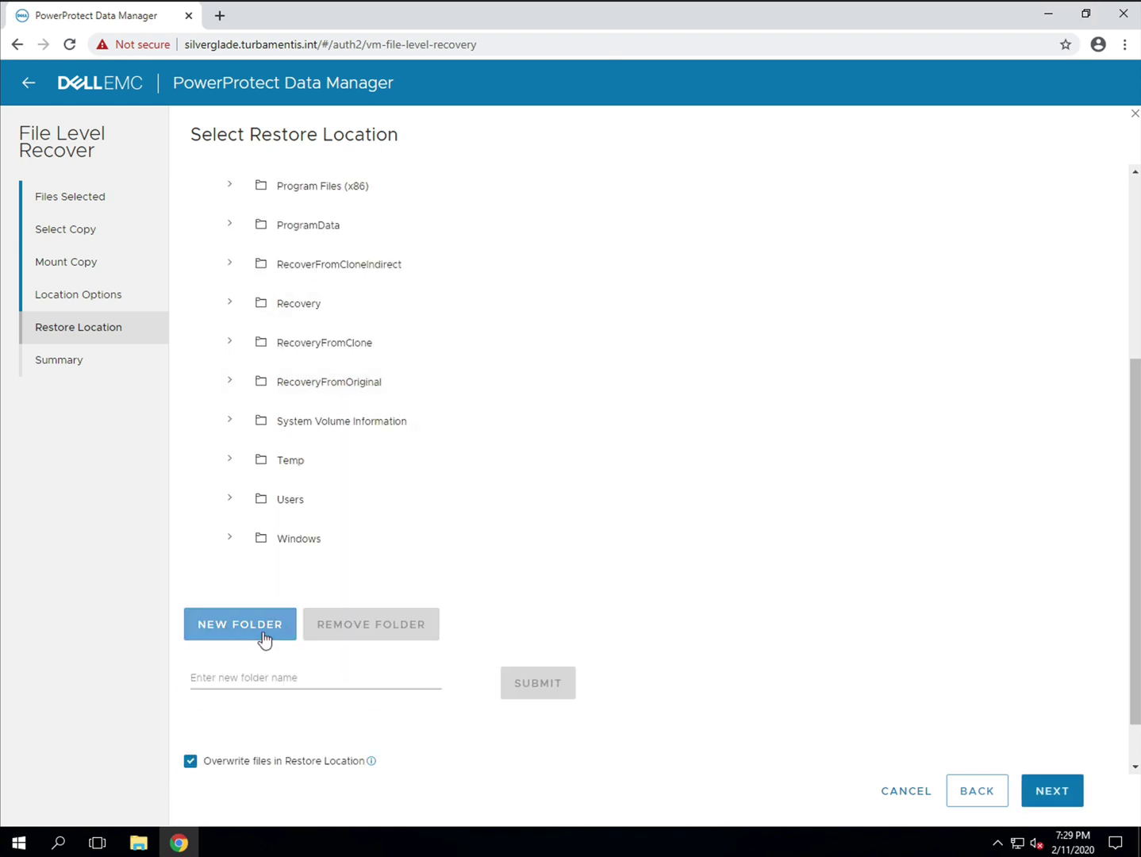
click(275, 681)
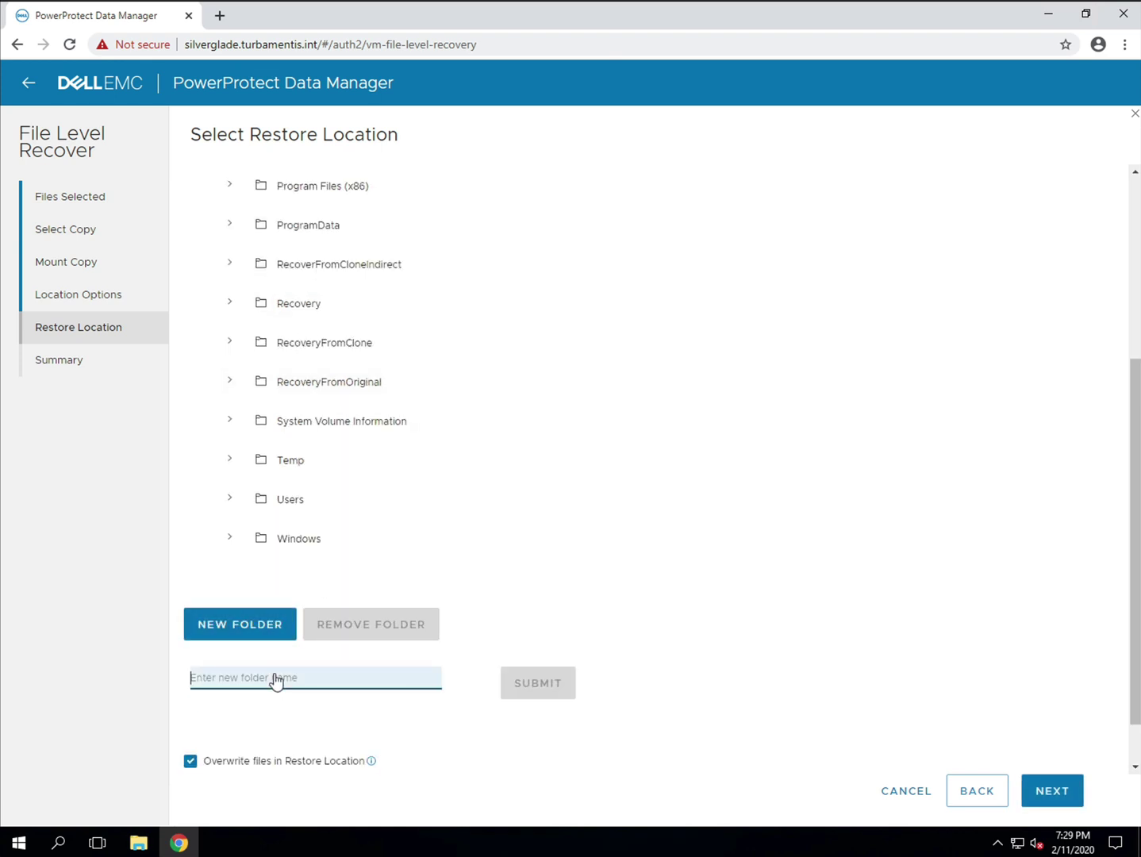
text(TempRecovery)
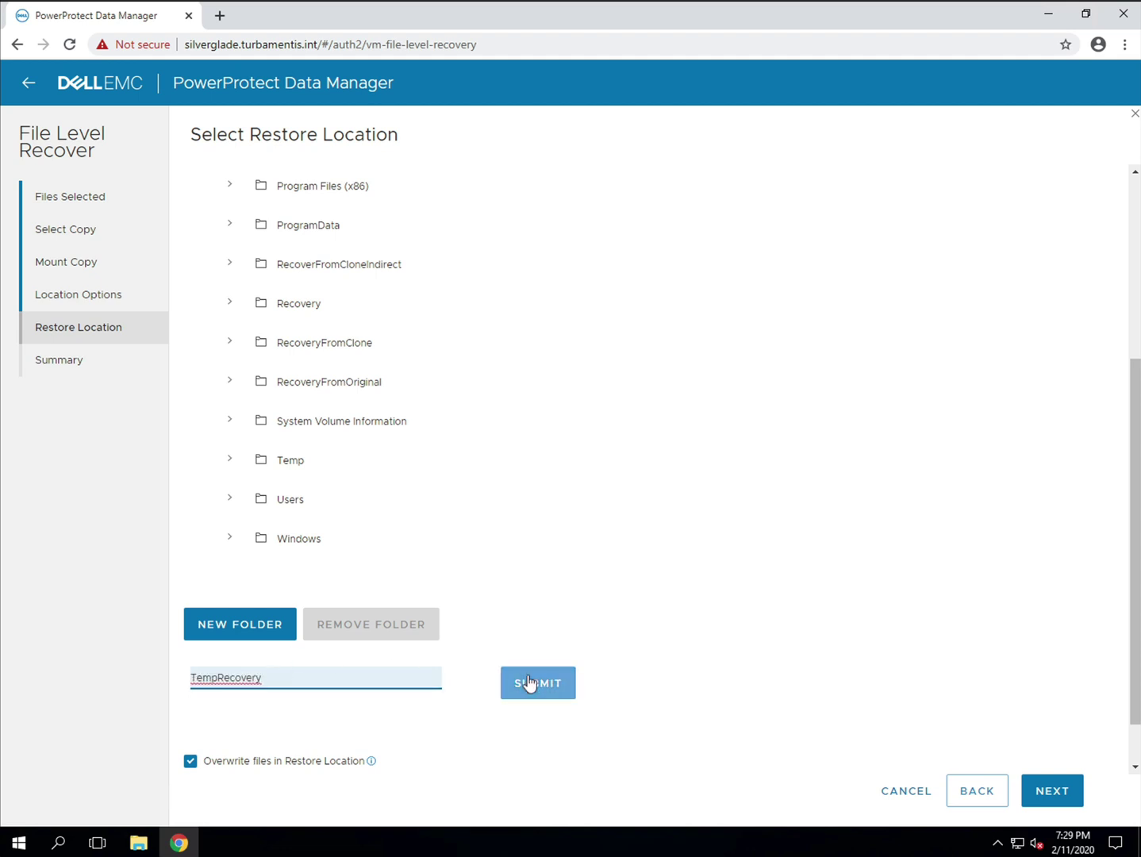
click(529, 682)
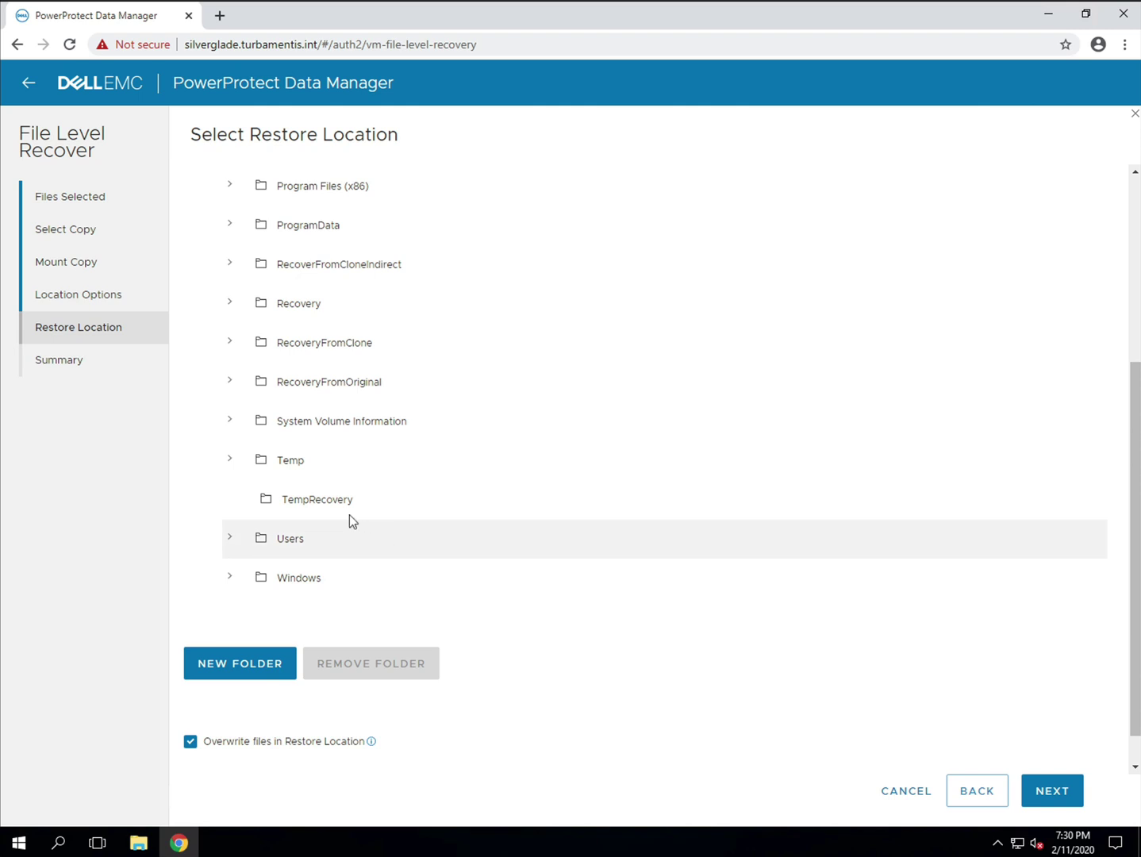
click(332, 501)
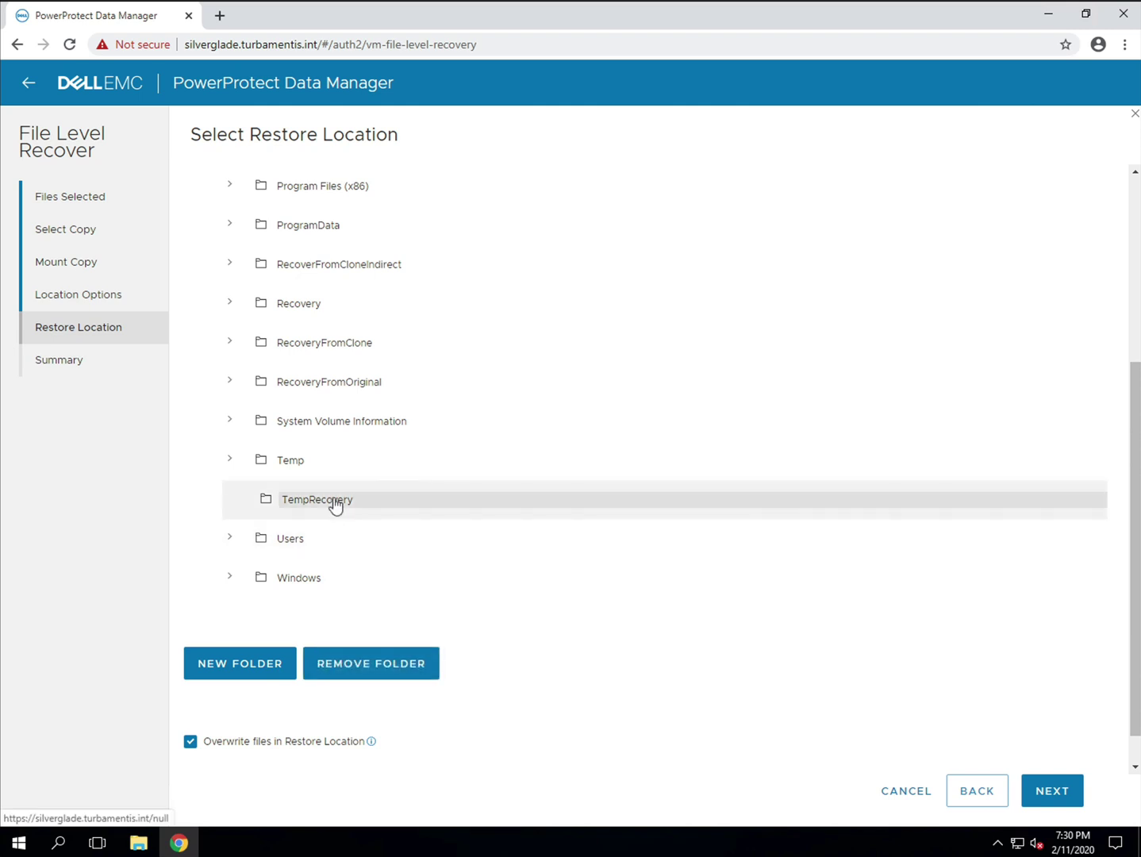
click(1063, 788)
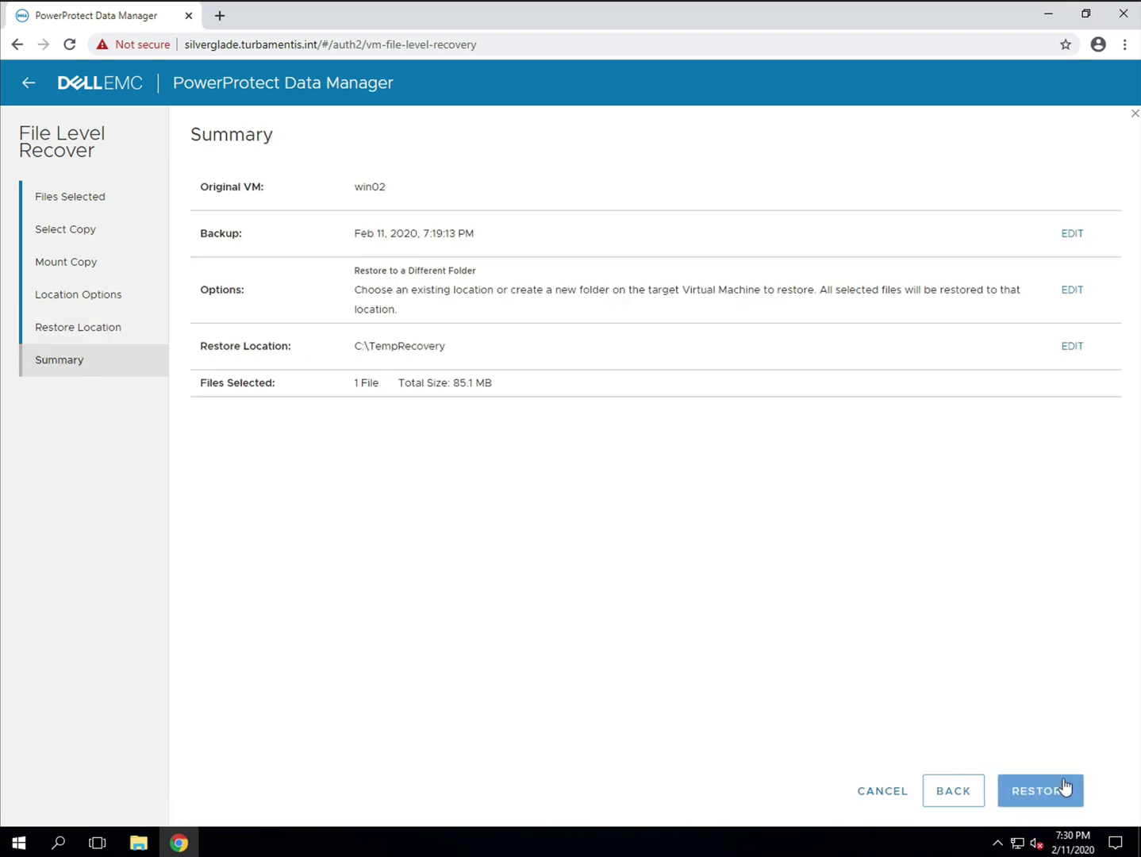
- Confirm the restore to C:\TempRecovery from the Summary and acknowledge the restore-started message
click(1063, 781)
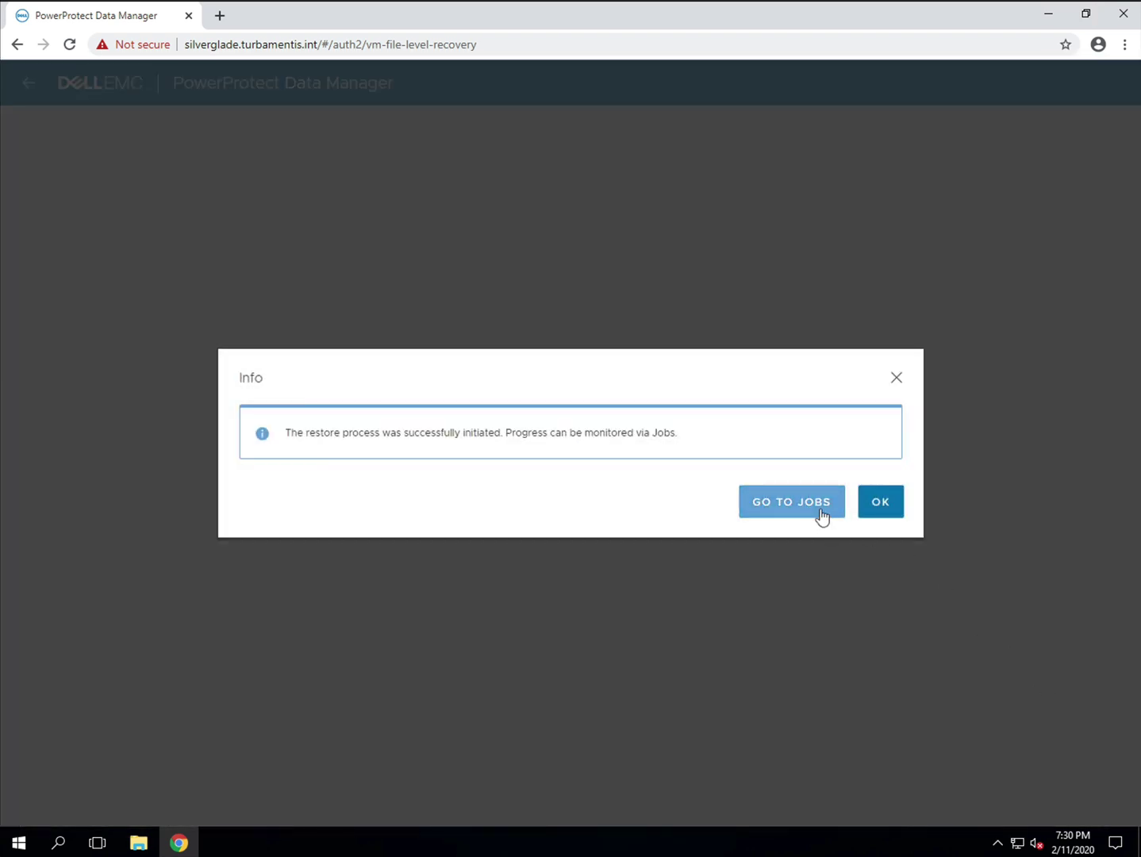
click(872, 508)
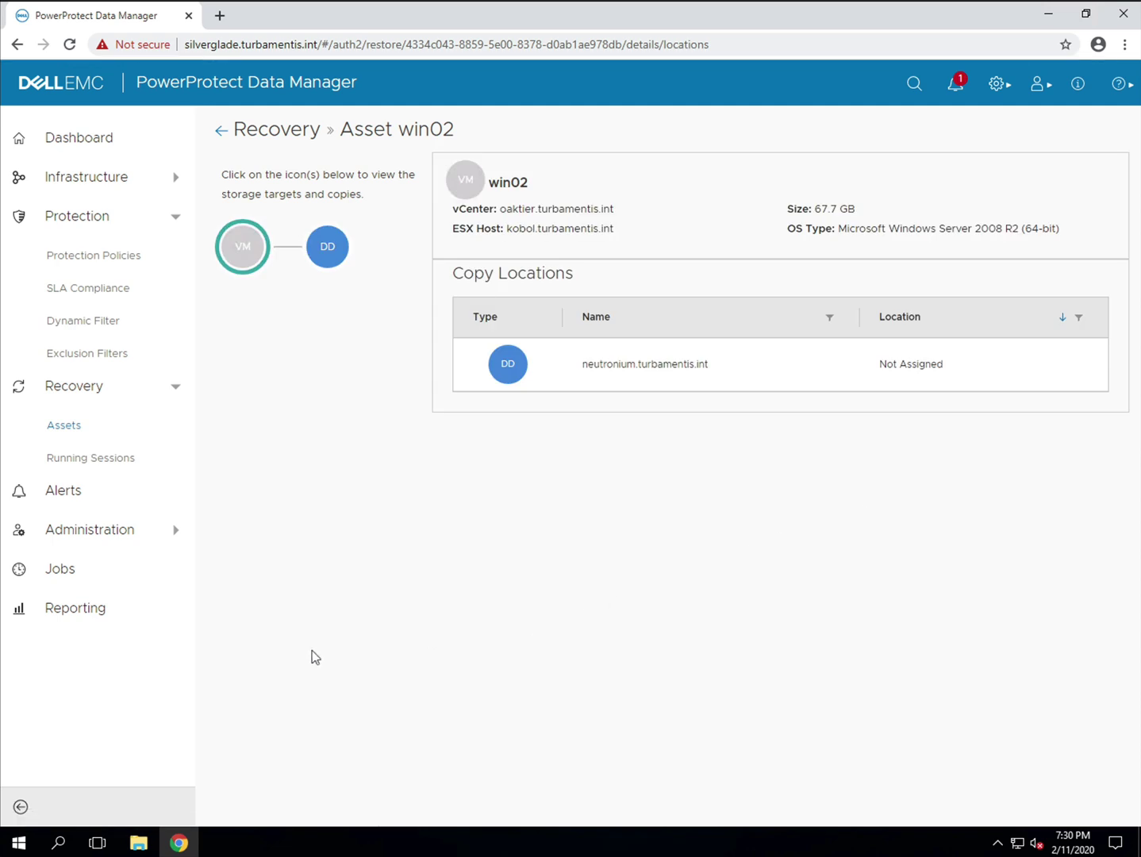
- Launch Remote Desktop Connection via mstsc and connect to win02 with the account password
click(21, 840)
text(ms)
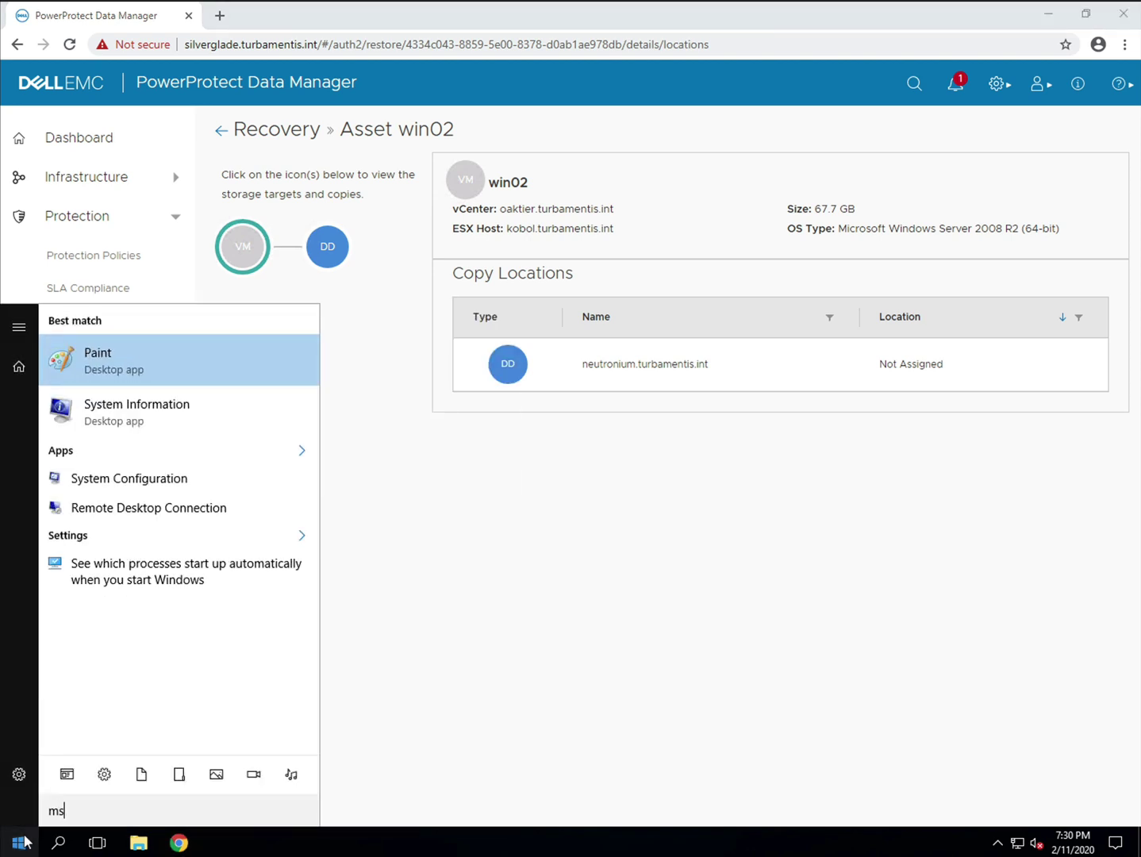
text(t)
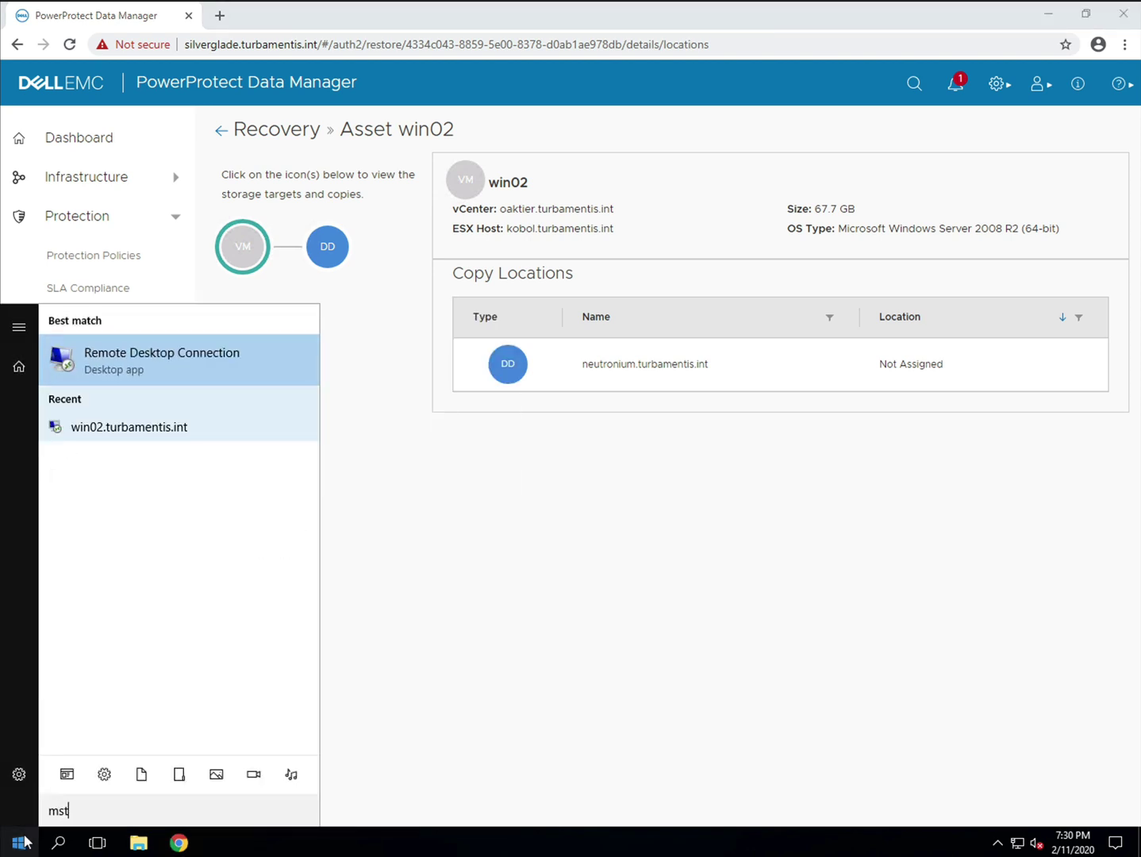
key(Return)
key(Return)
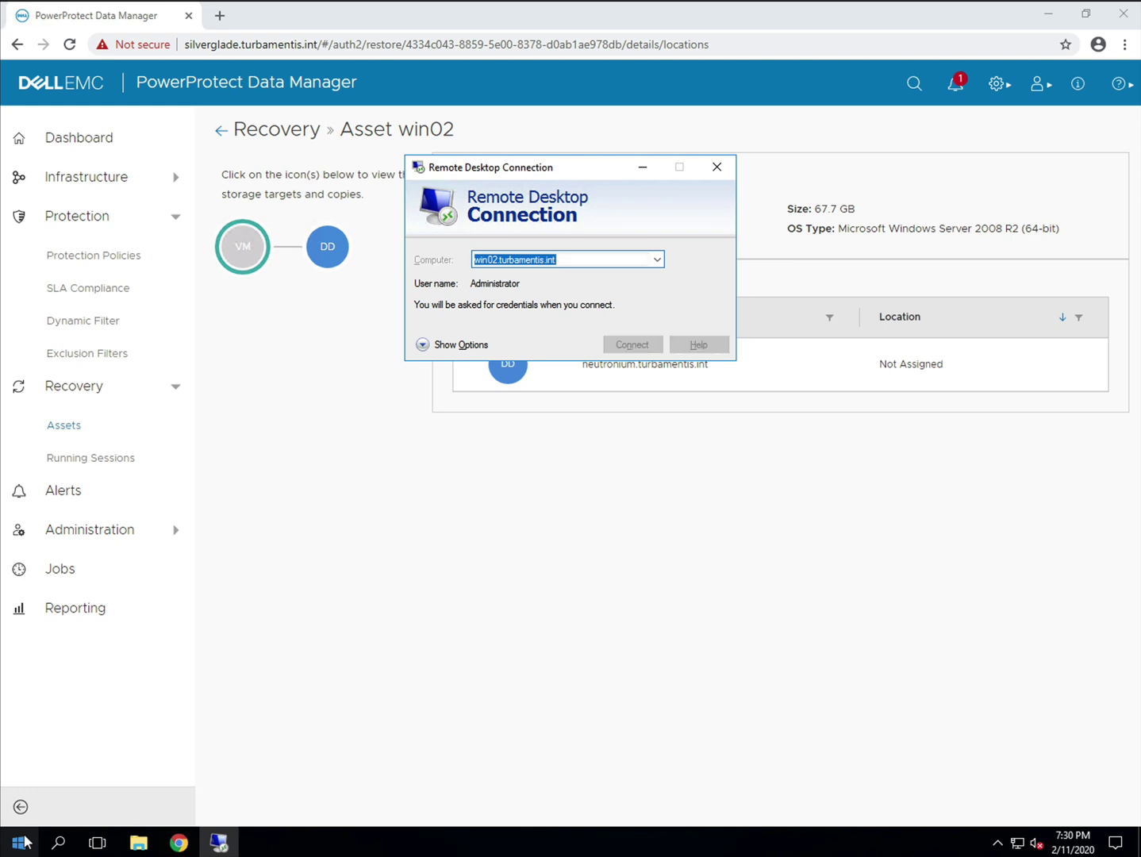
text(*********)
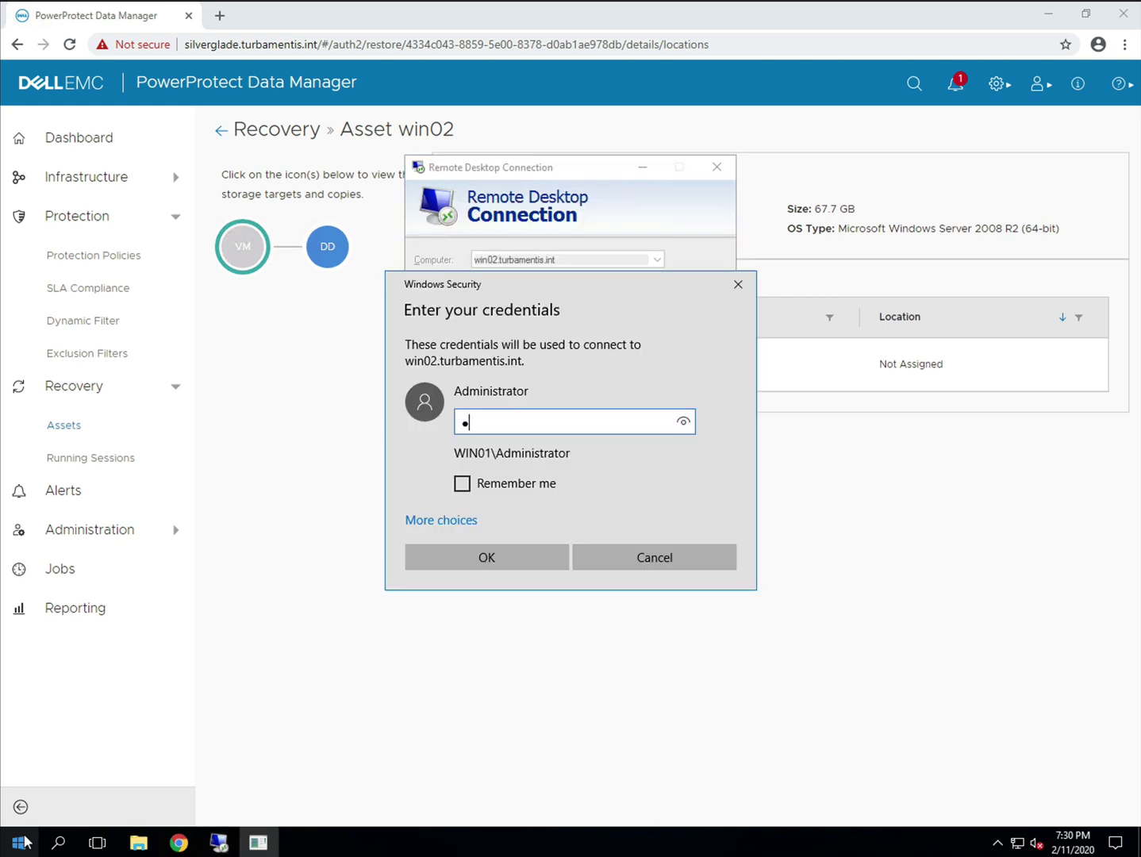
key(Return)
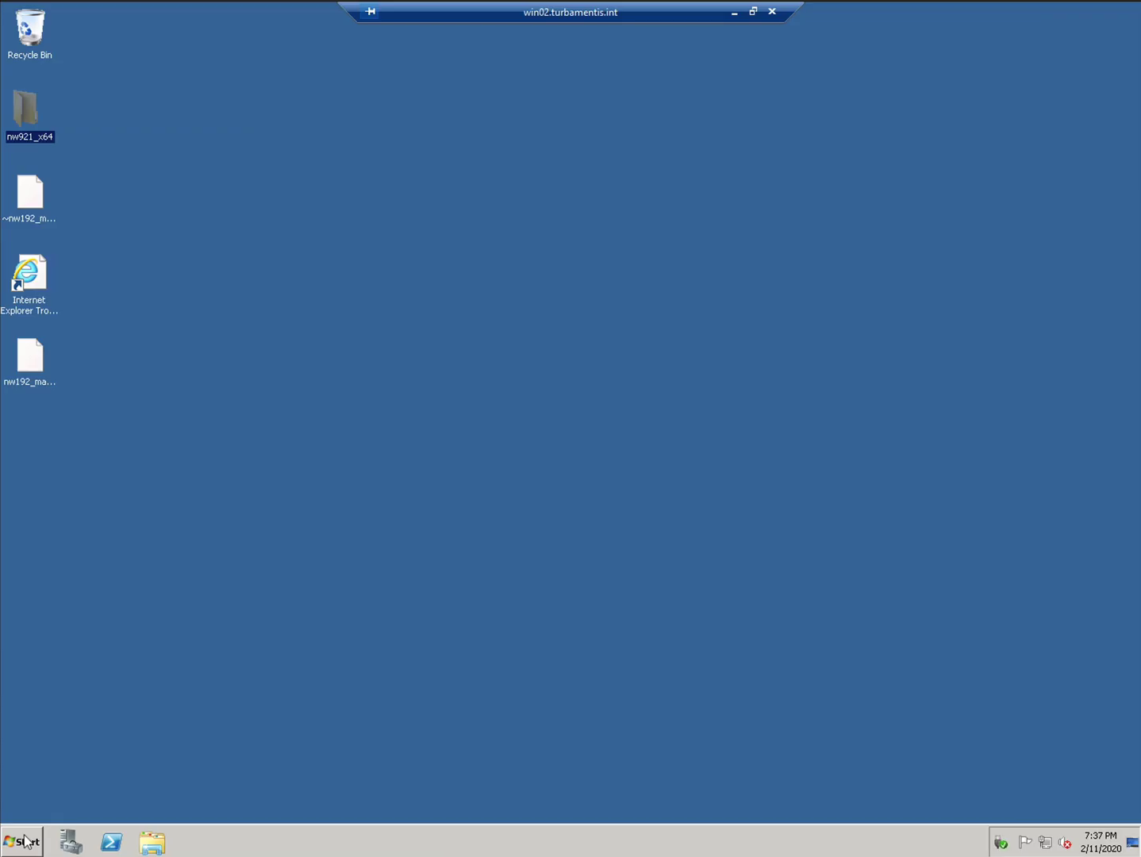
- Open C:\TempRecovery on win02 to view the restored lgtoclnt-9.2.1.1-x64 installer
click(26, 841)
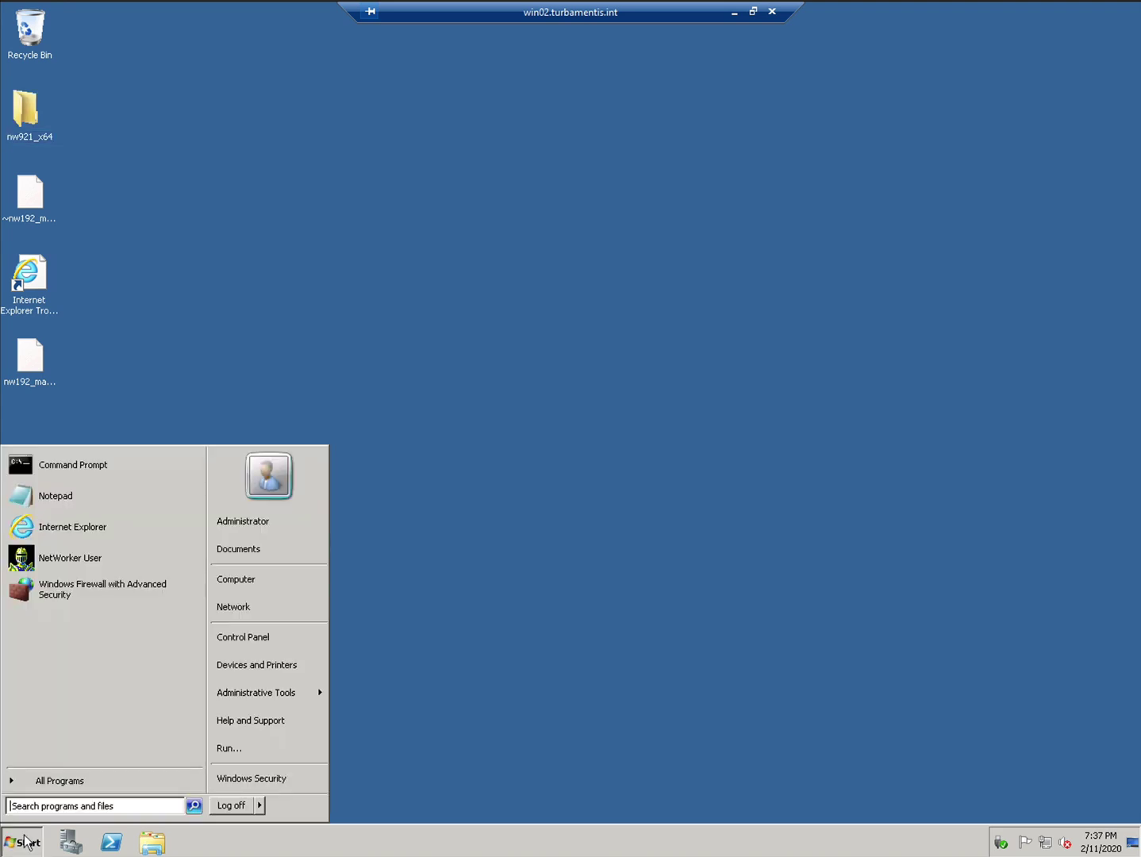
text(r)
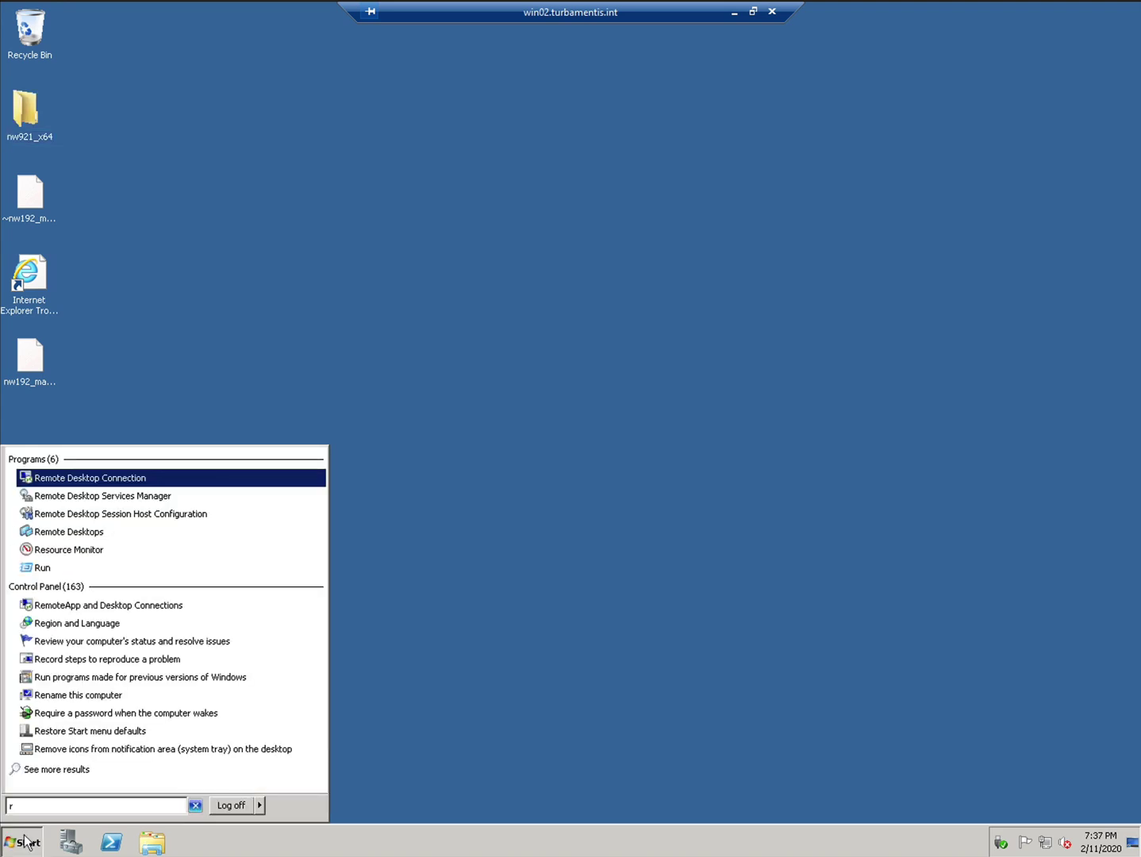
key(BackSpace)
text(C:\Te)
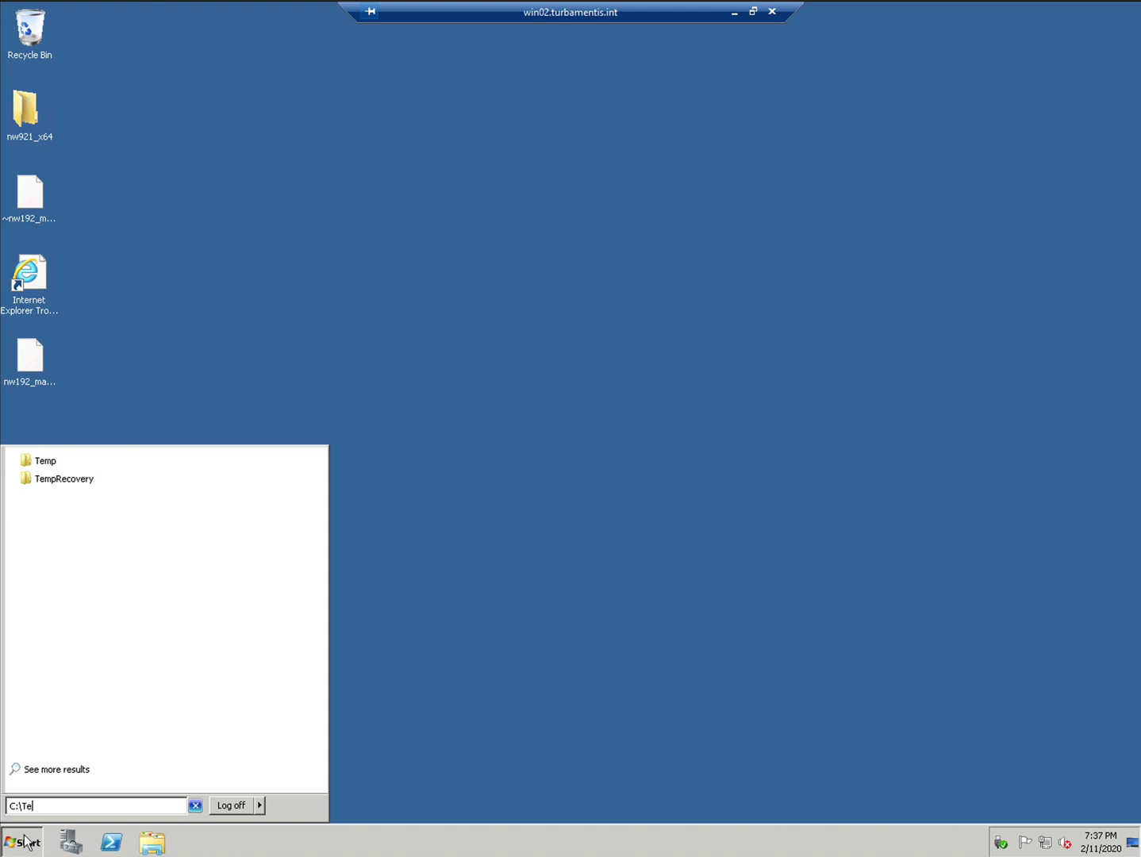
text(mpRecovery)
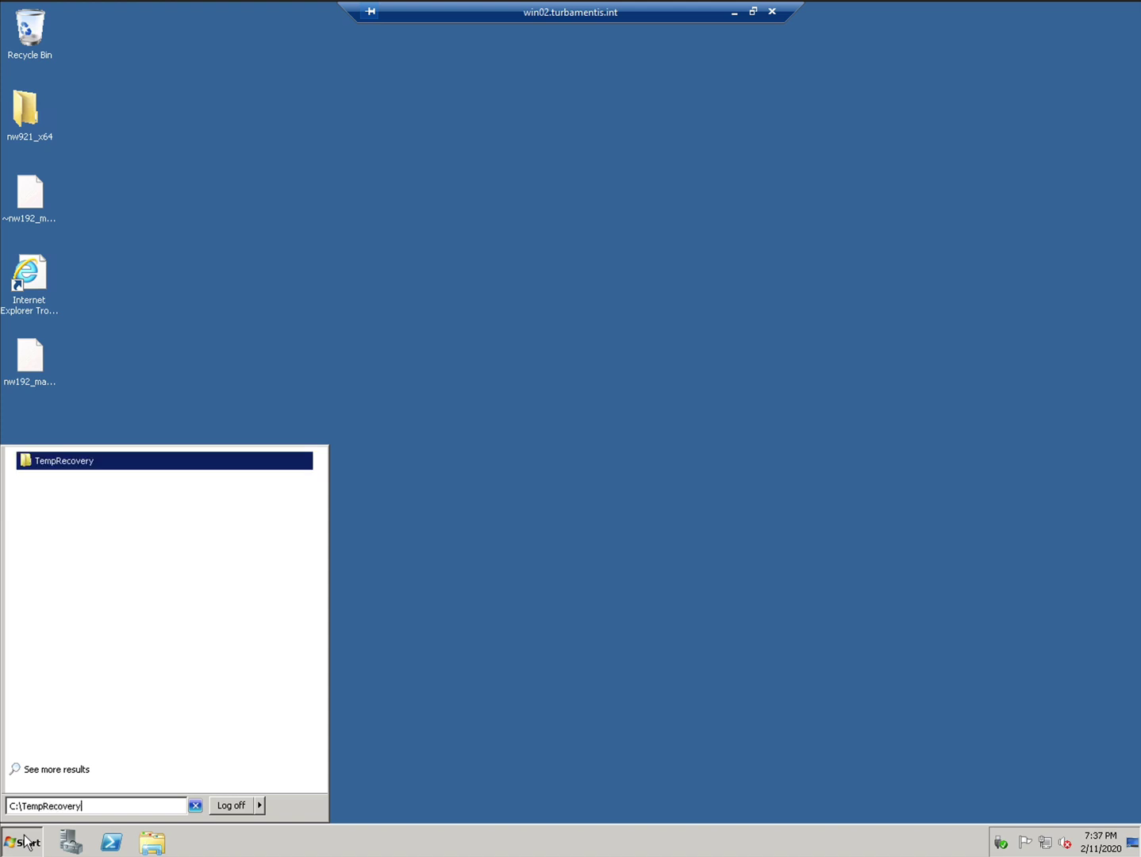
key(Return)
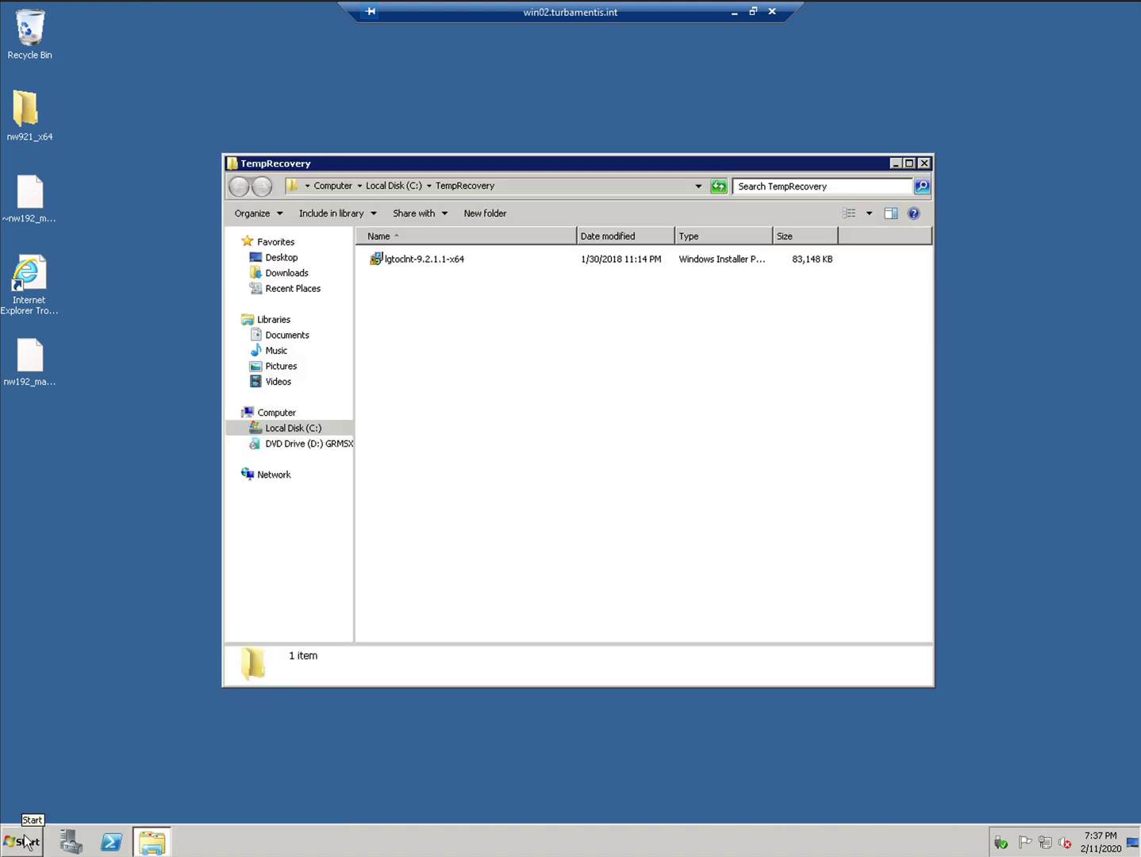